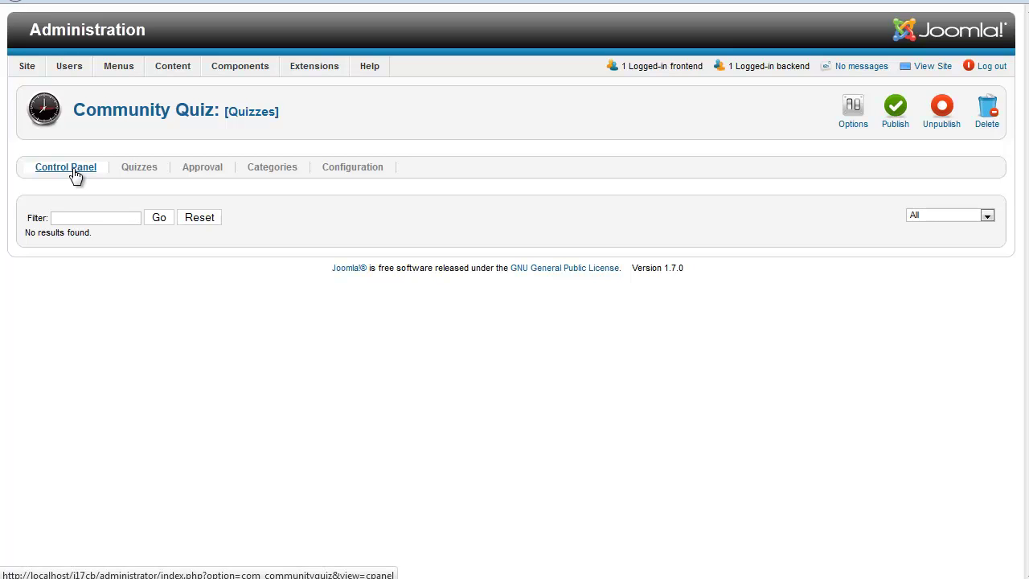
From the Community Quiz control panel, go to Extensions > Plug-in Manager to list the site plug-ins
left_click(73, 172)
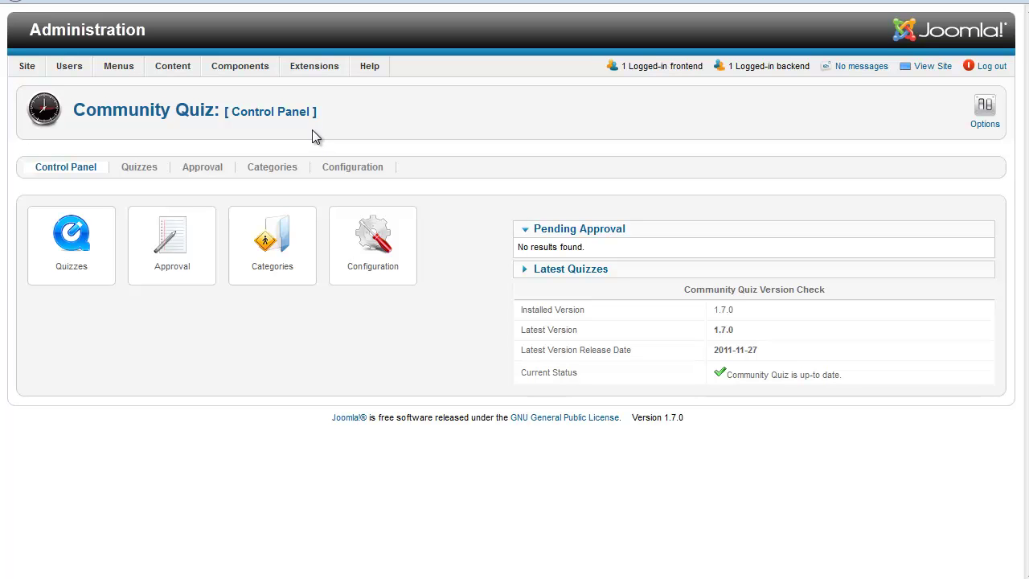
mouse_move(314, 73)
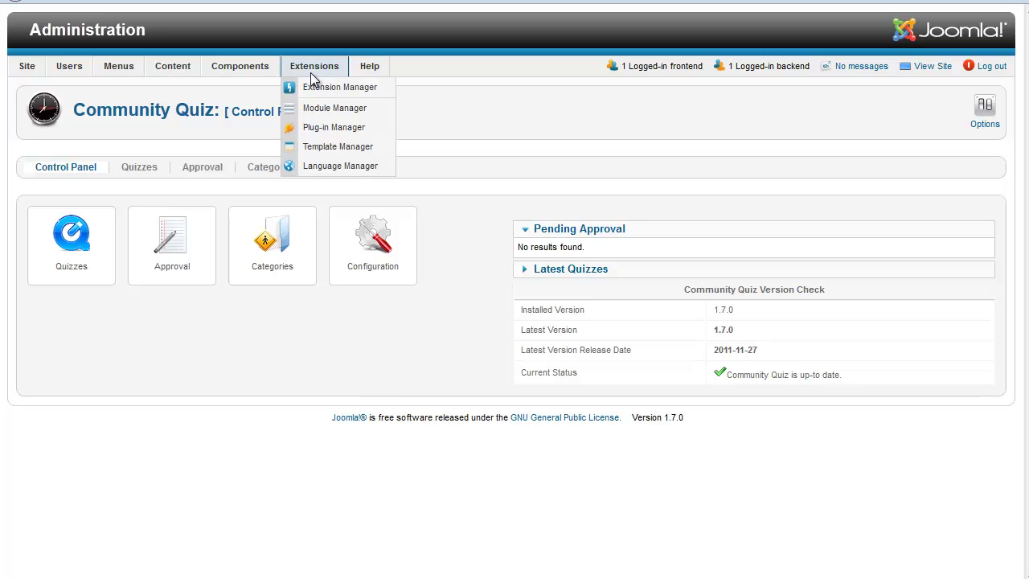
left_click(318, 130)
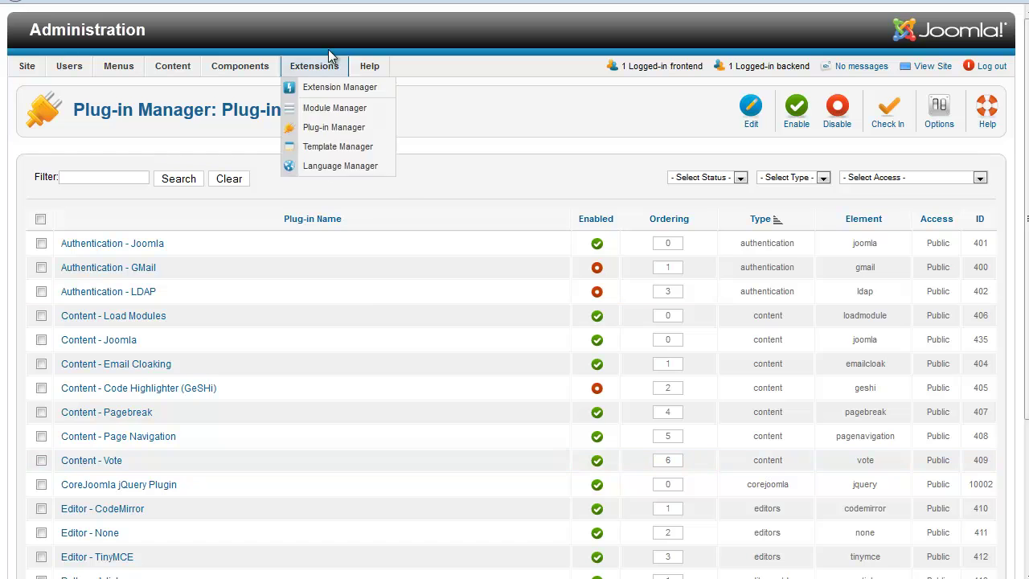
View the public front-end site and open its Community Quiz menu item
left_click(328, 0)
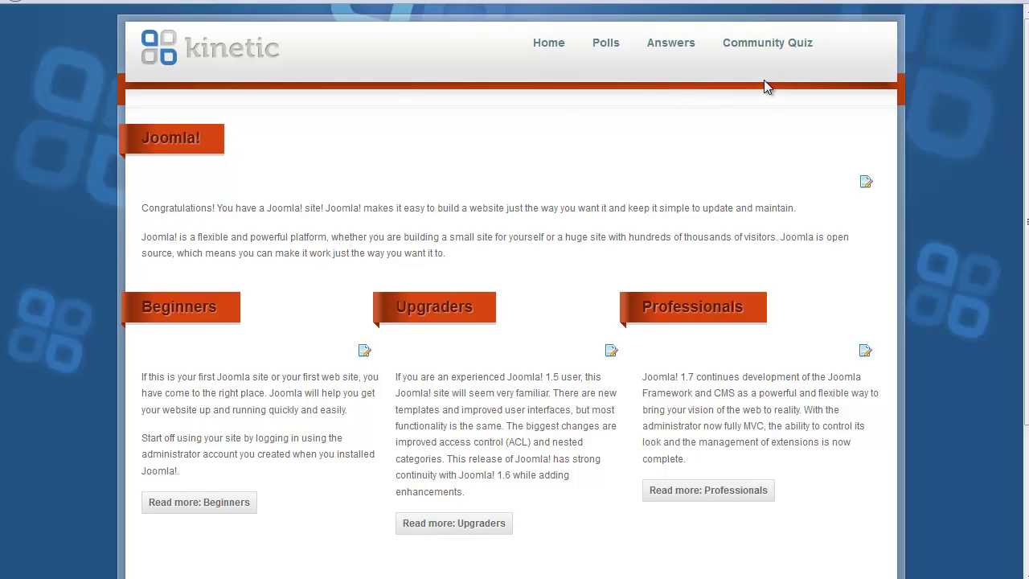
left_click(768, 44)
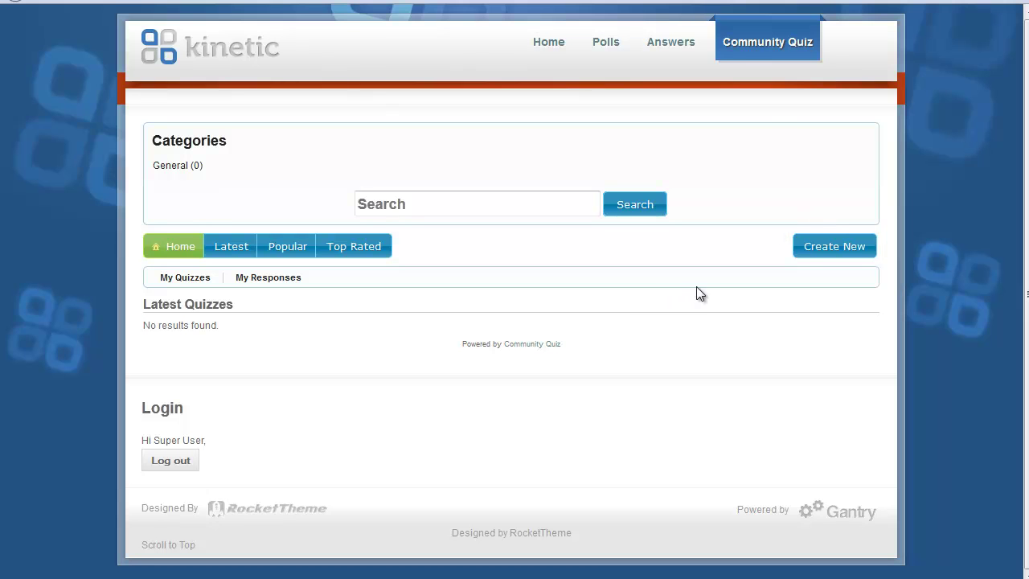
Create a new quiz titled 'A new quiz'
left_click(824, 250)
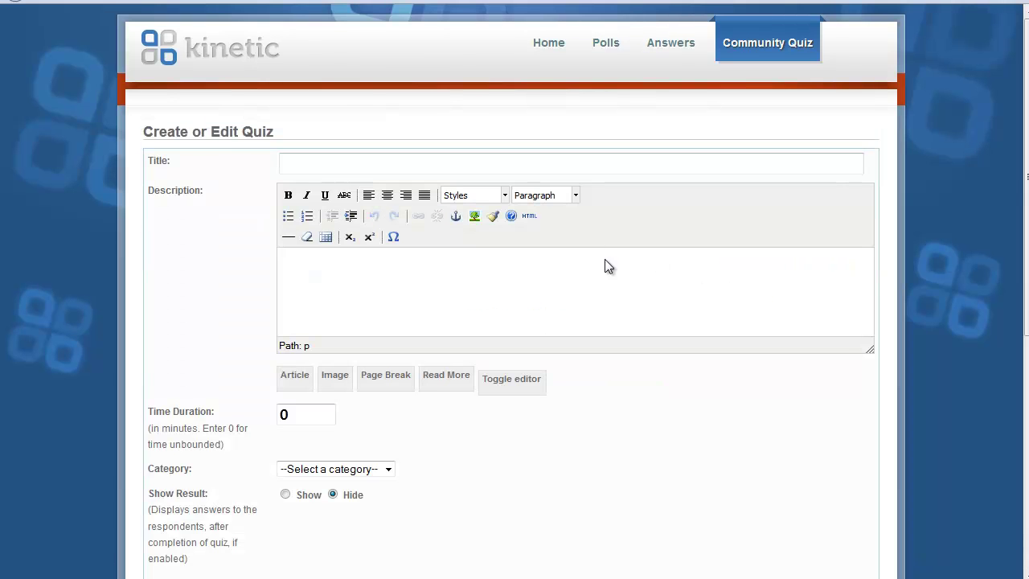
scroll(559, 177, "down", 3)
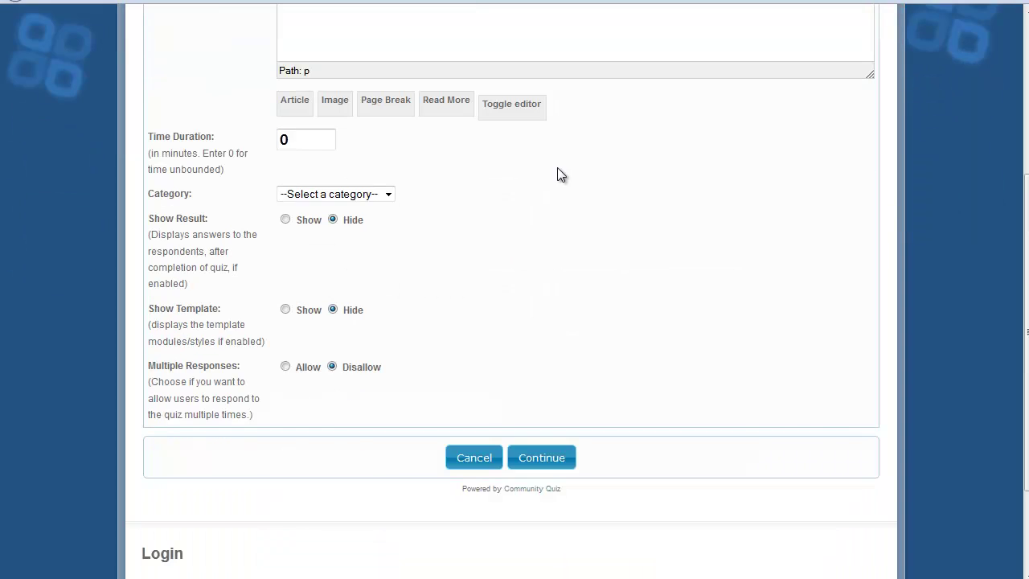
scroll(560, 176, "up", 3)
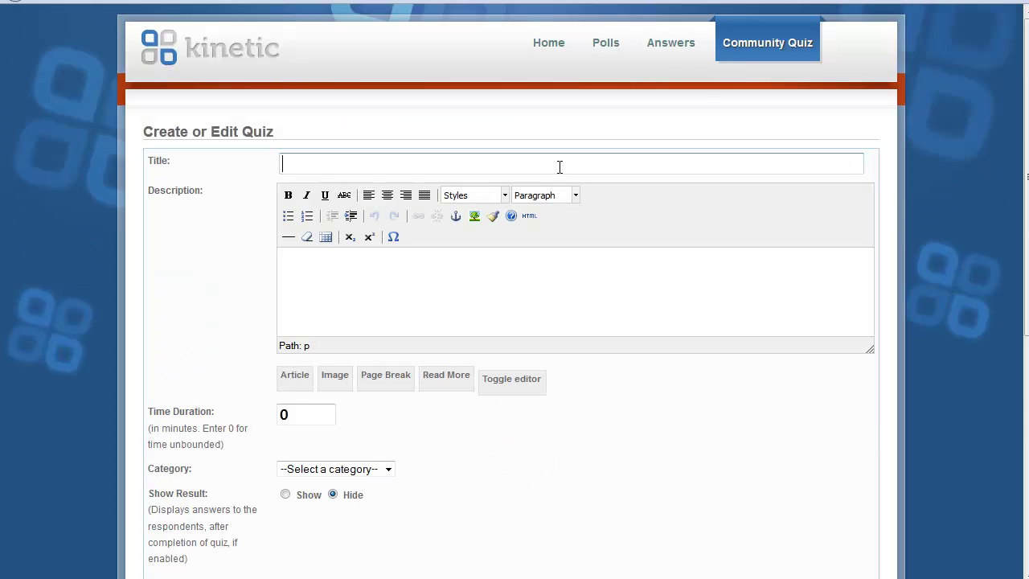
type("A new quiz")
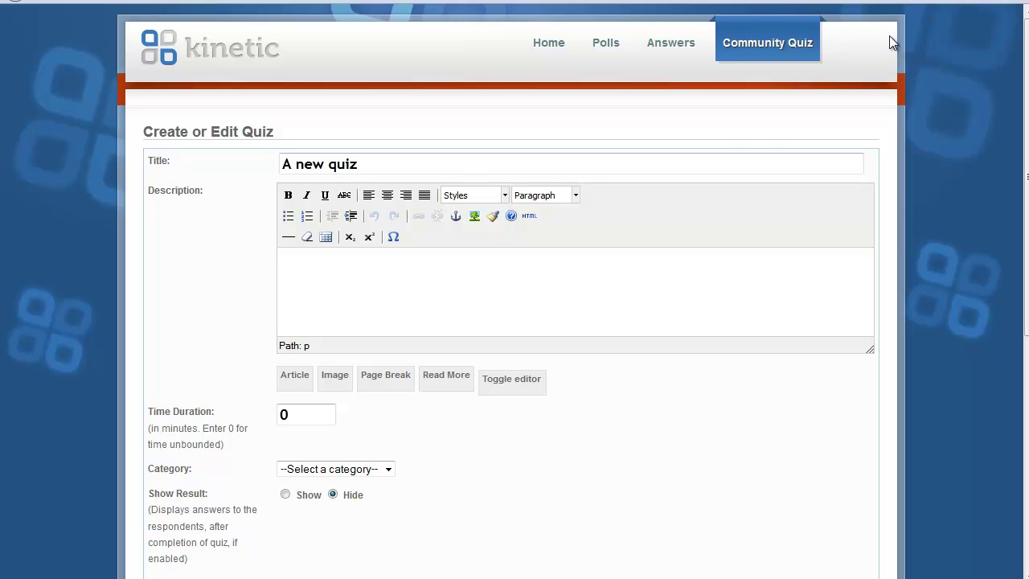
Describe it as 'This is my first quiz' and 'Please rate it at the end of the quiz. :)'
left_click(440, 306)
type("This is my first quiz")
key("Return")
type("Please ra")
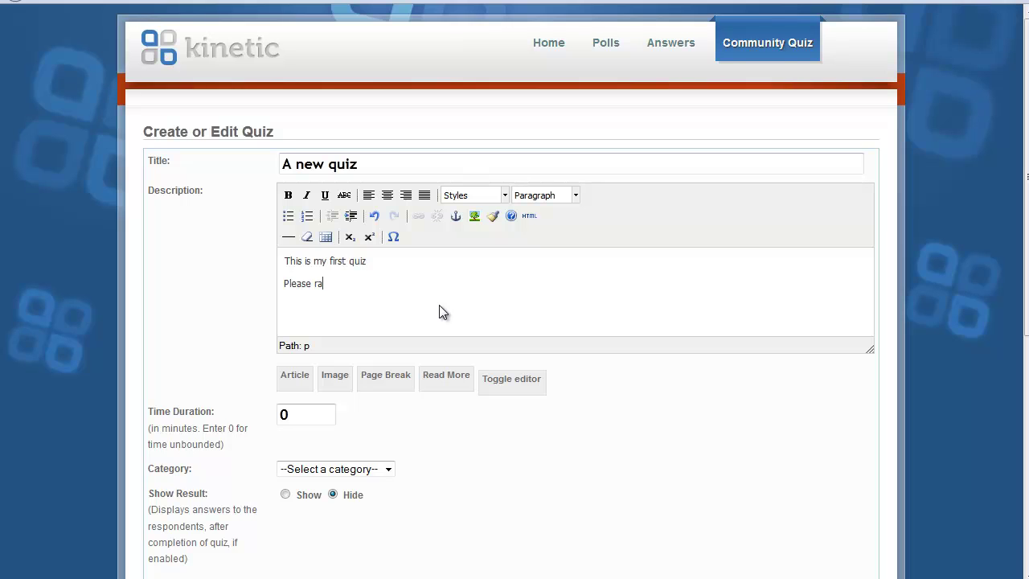
type("te it at the end of the quiz.")
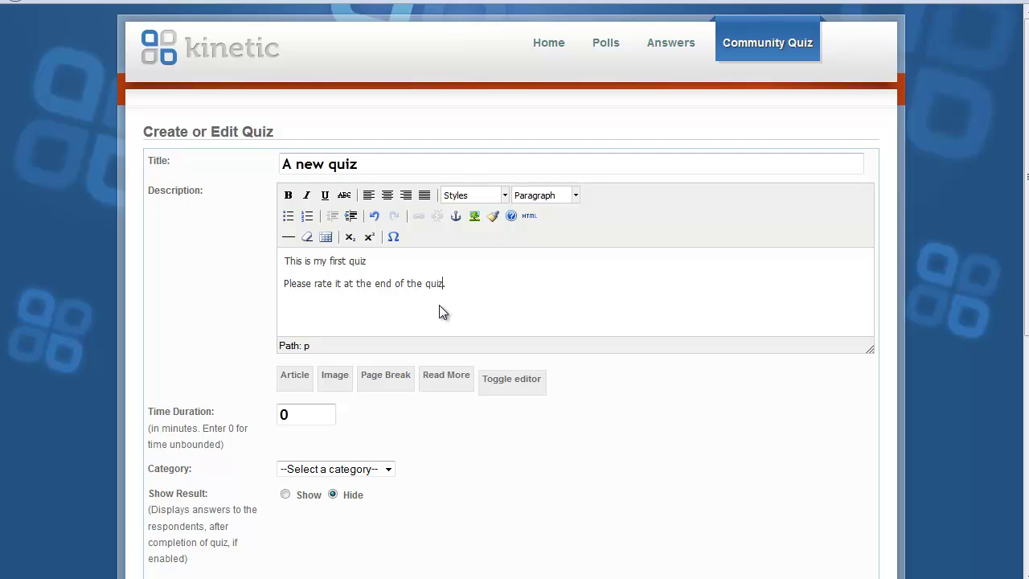
type(" :)")
scroll(365, 422, "down", 2)
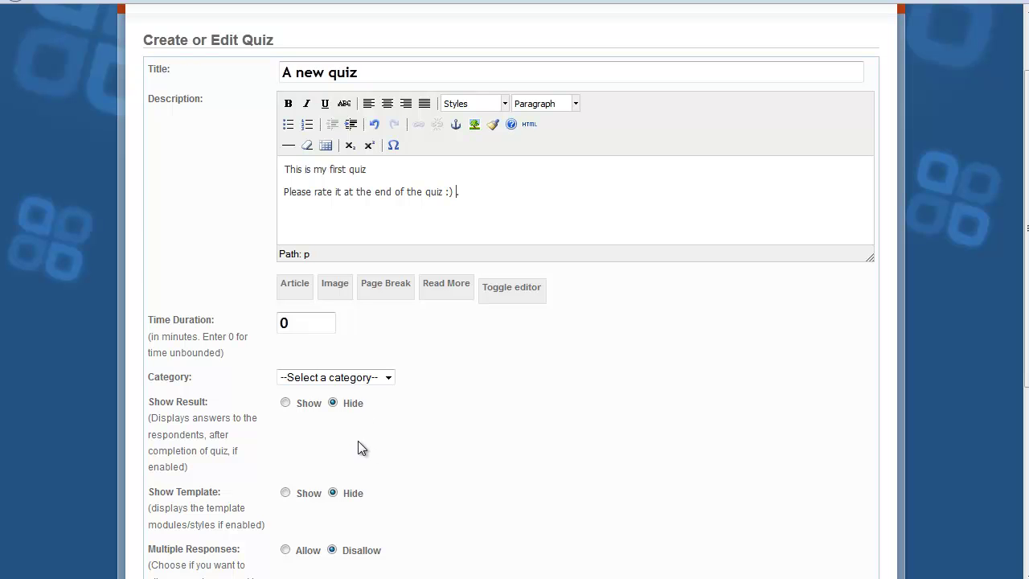
Assign the quiz to the General category
scroll(370, 351, "down", 2)
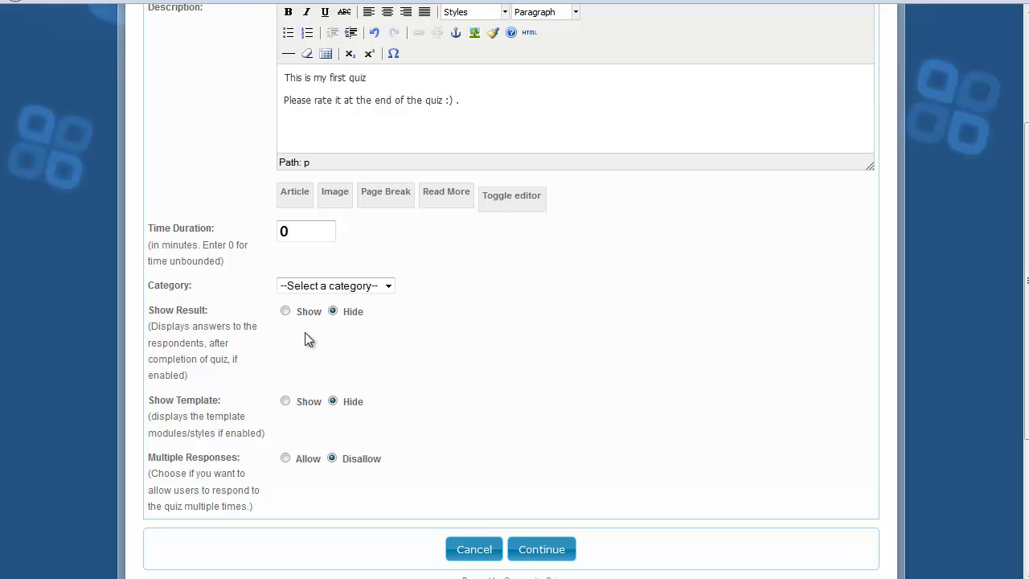
left_click(324, 287)
left_click(324, 314)
Set Show Result and Show Template to Show, allow multiple responses, and continue
left_click(287, 312)
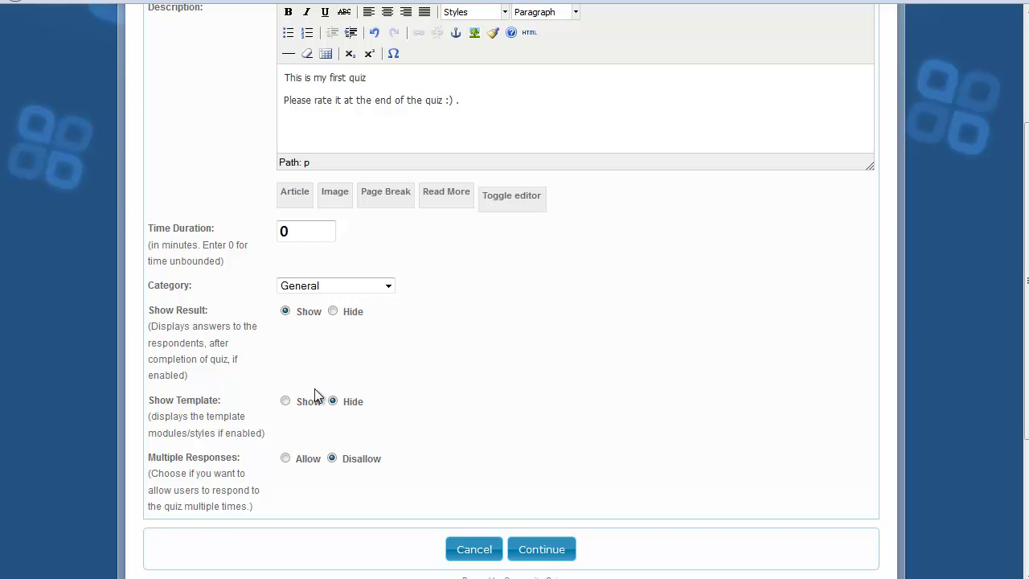
scroll(357, 458, "up", 3)
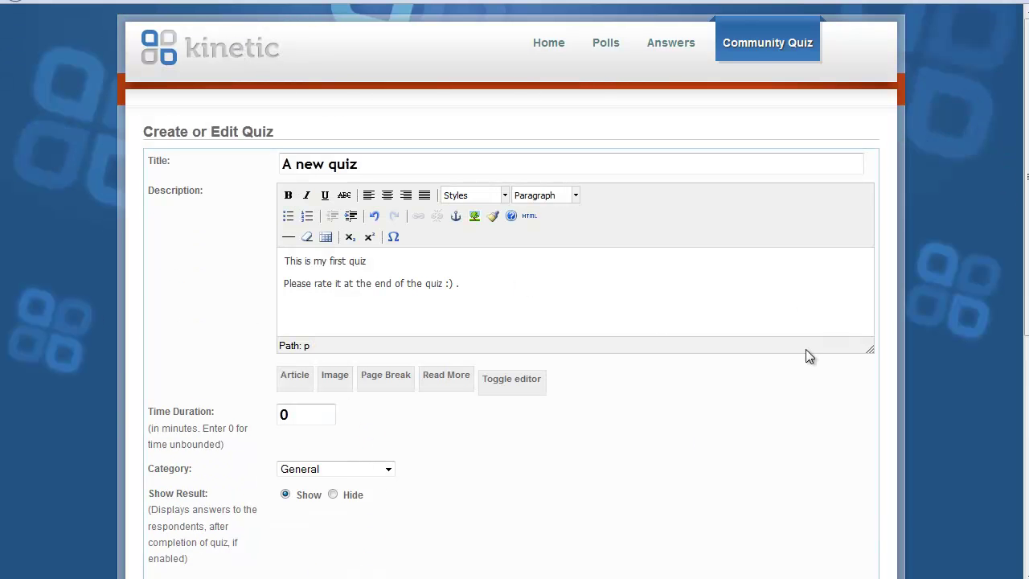
scroll(804, 351, "down", 1)
scroll(775, 378, "down", 2)
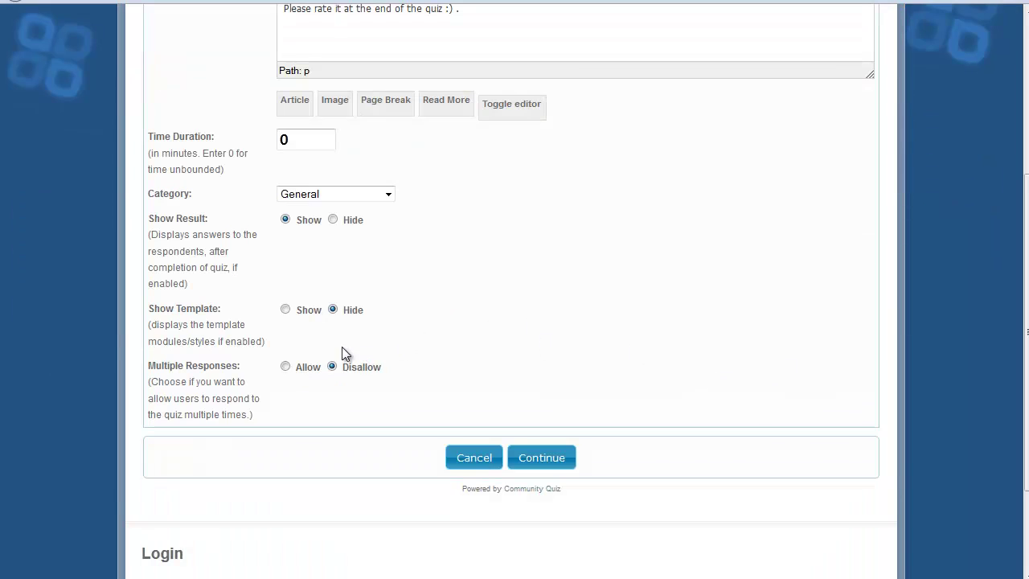
left_click(286, 311)
left_click(286, 367)
left_click(524, 460)
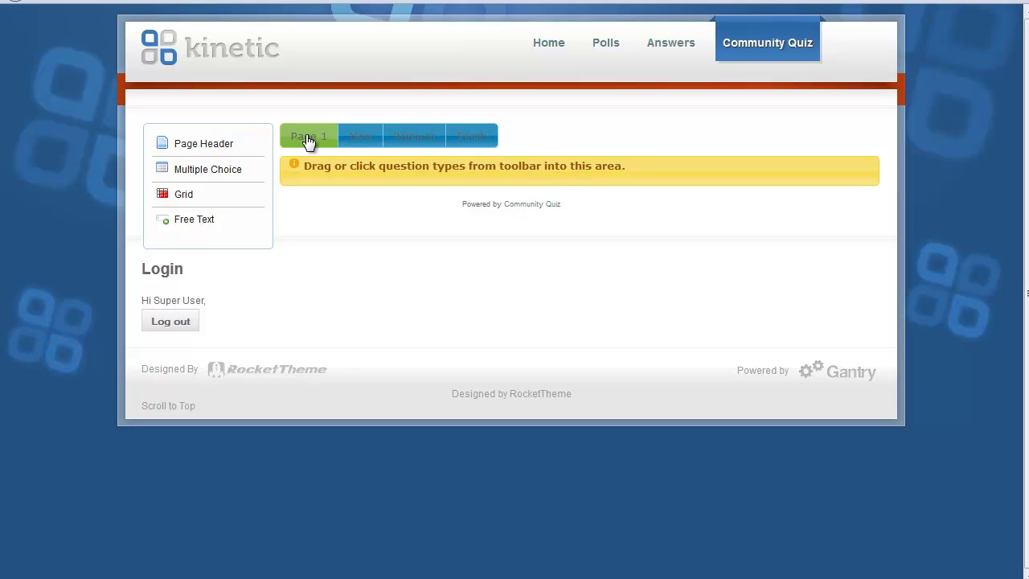
Add page 2 to the quiz, confirming the alerts, and return to Page 1
left_click(360, 142)
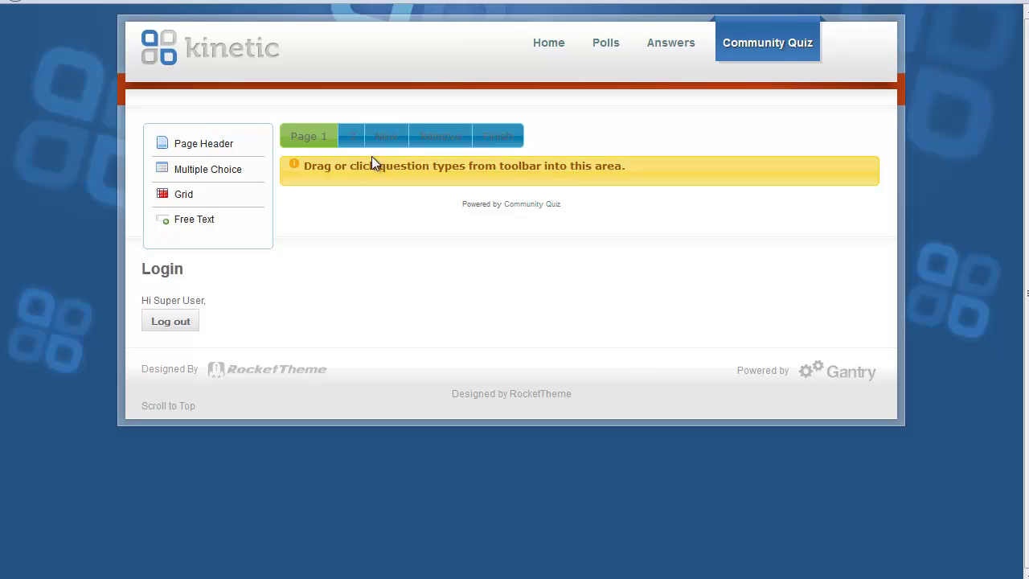
left_click(349, 145)
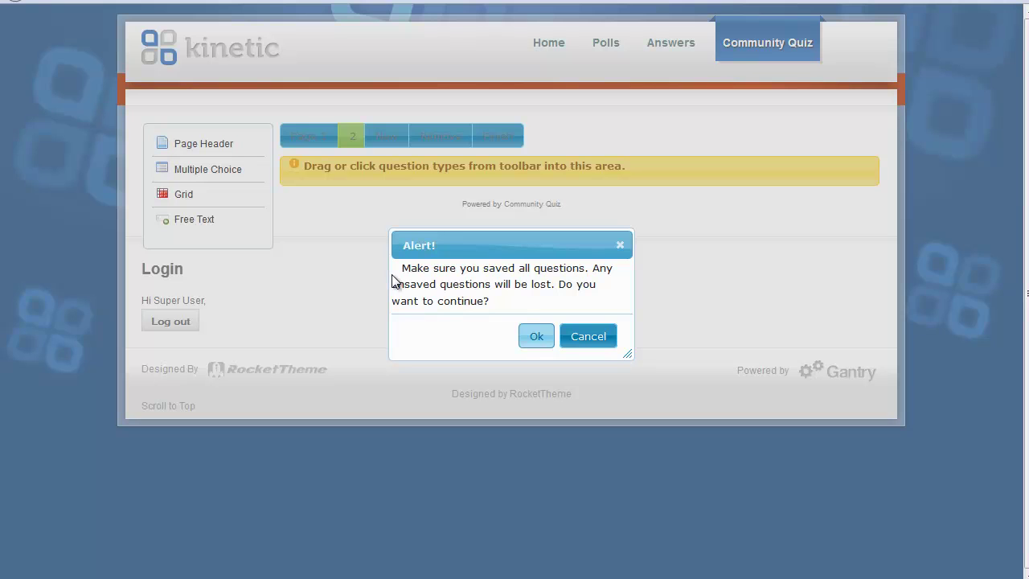
left_click(537, 336)
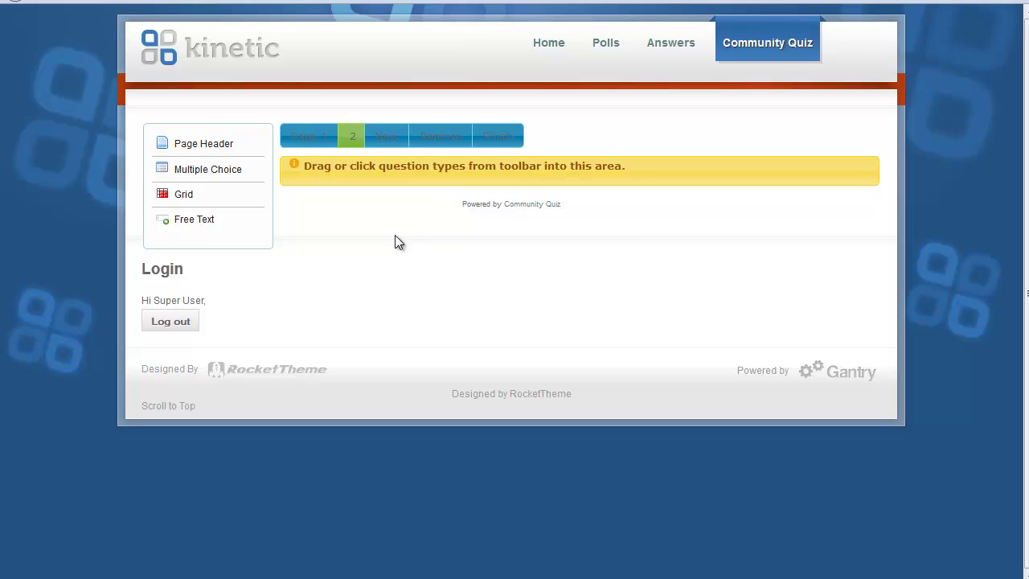
left_click(303, 152)
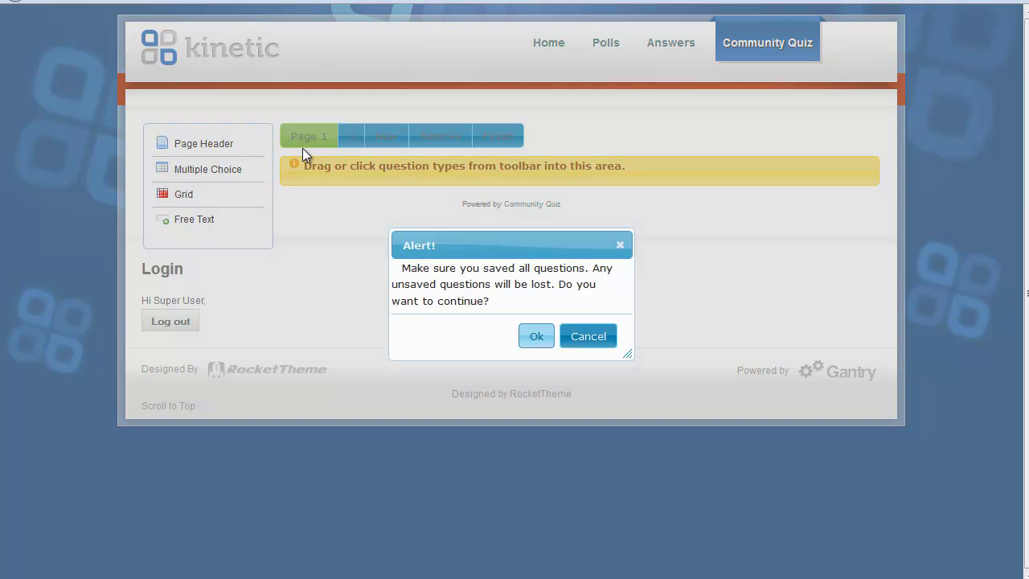
left_click(537, 336)
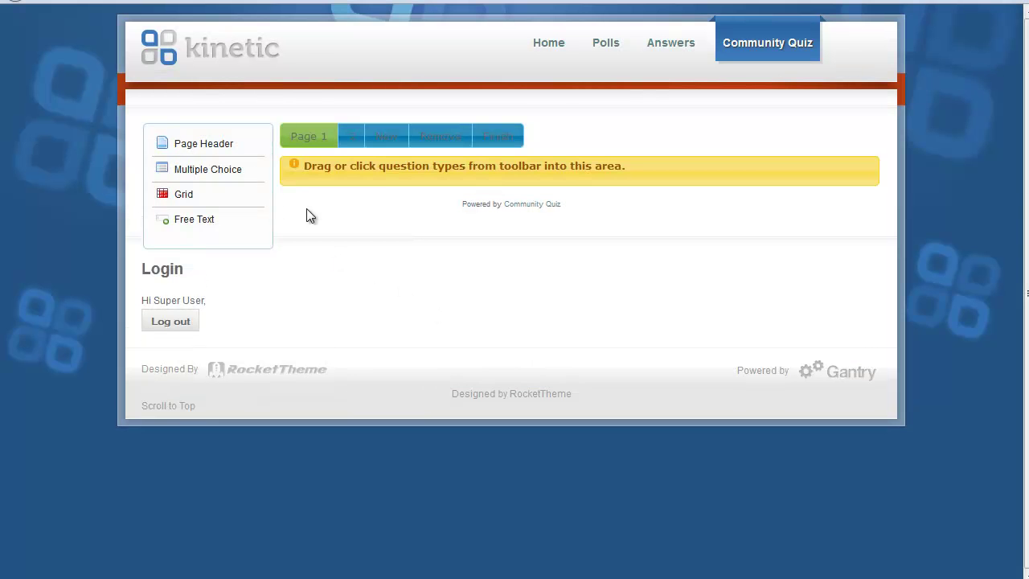
left_click(240, 148)
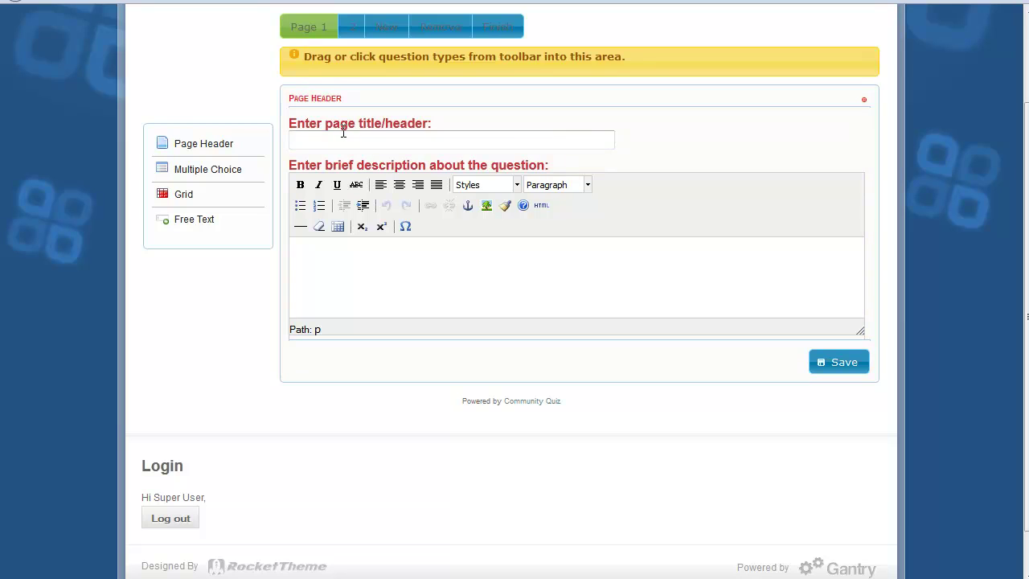
Save a Page 1 header 'This is a page header question' with description 'a small description'
left_click(343, 132)
type("Thi")
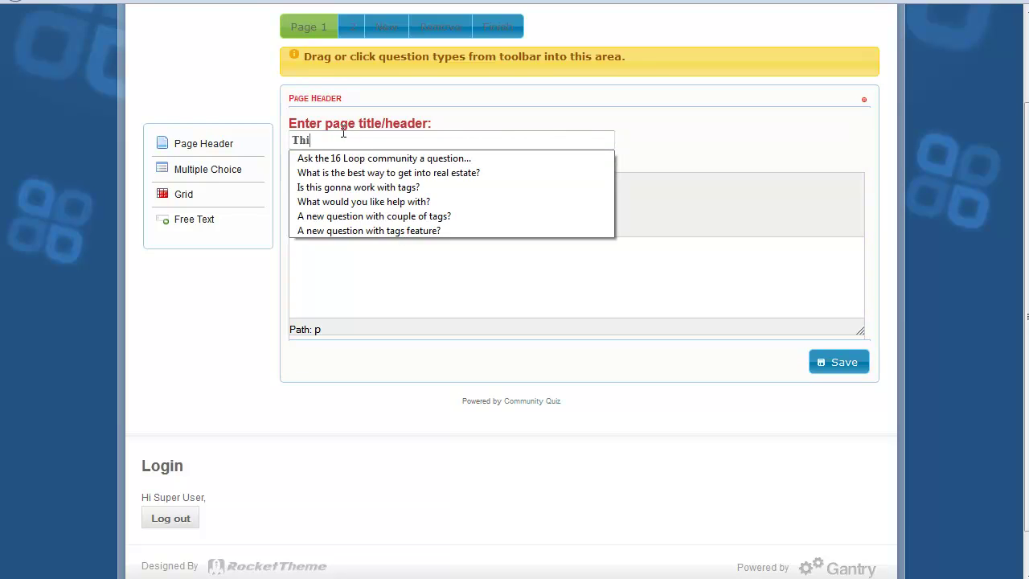
type("s is a page h")
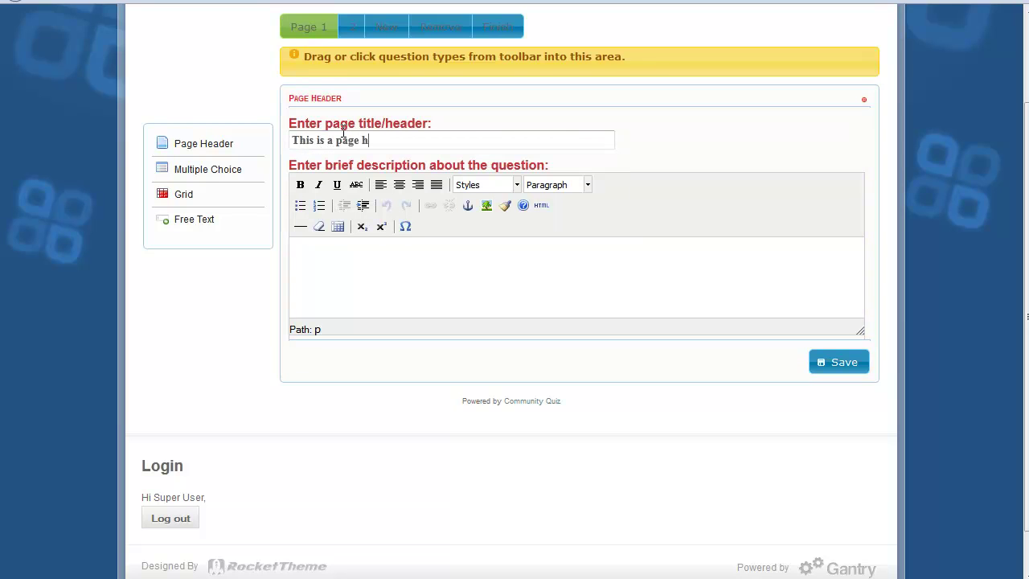
type("eader questiona small des")
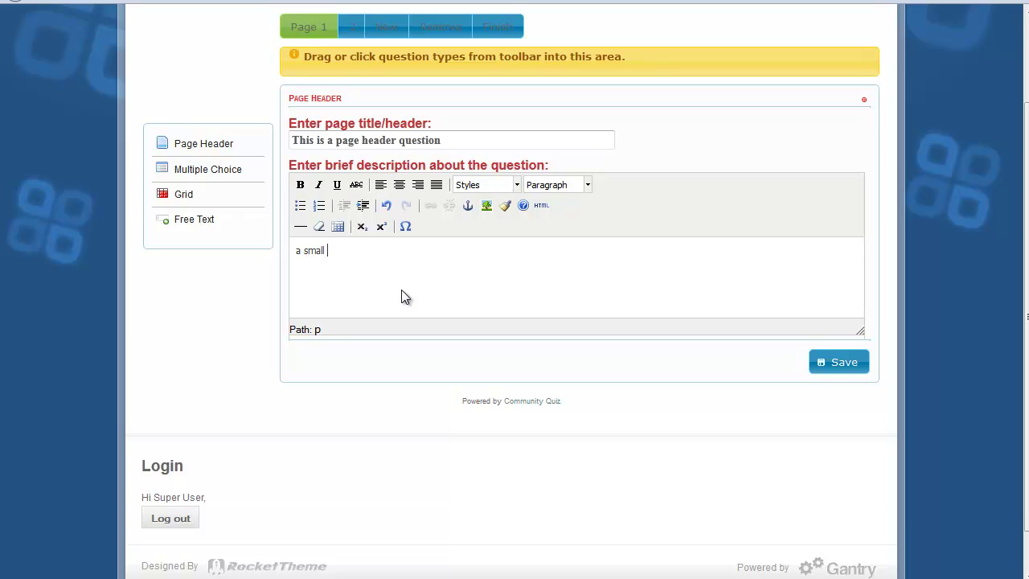
type("ce")
key("BackSpace")
type("ription")
left_click(836, 363)
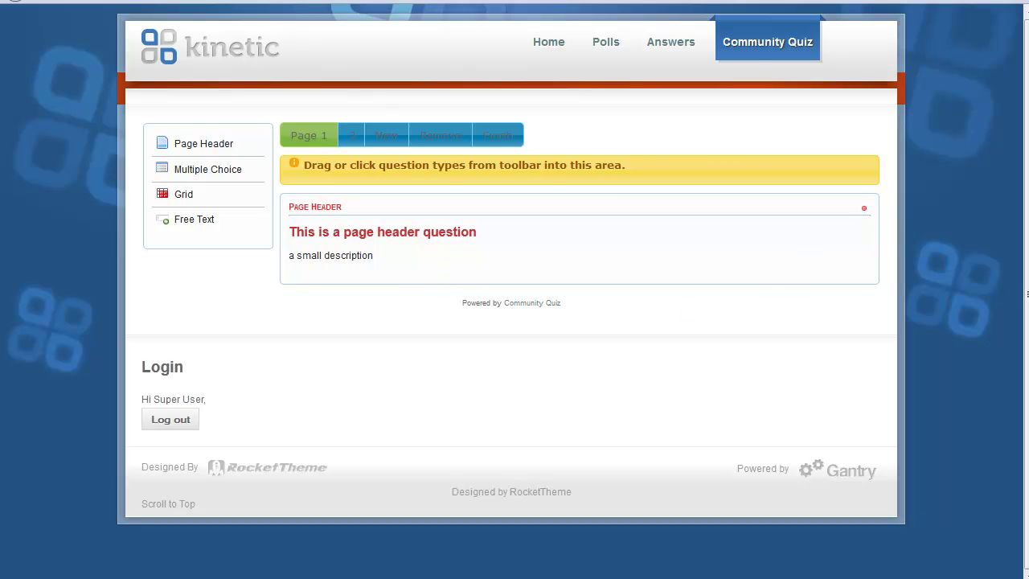
Add a multiple choice question 'A multiple choice question' with description 'A small description of this question'
left_click(186, 170)
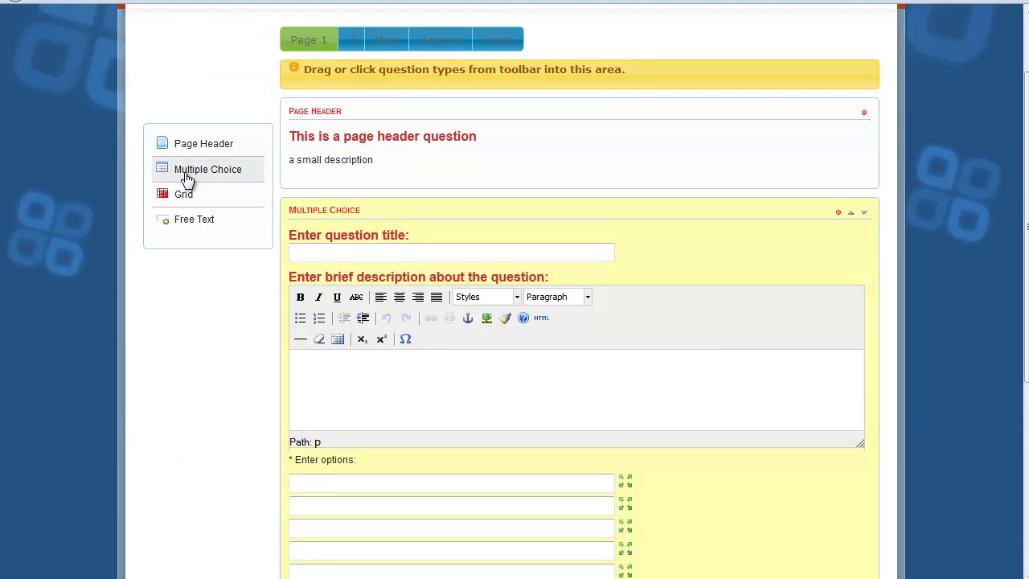
left_click(360, 142)
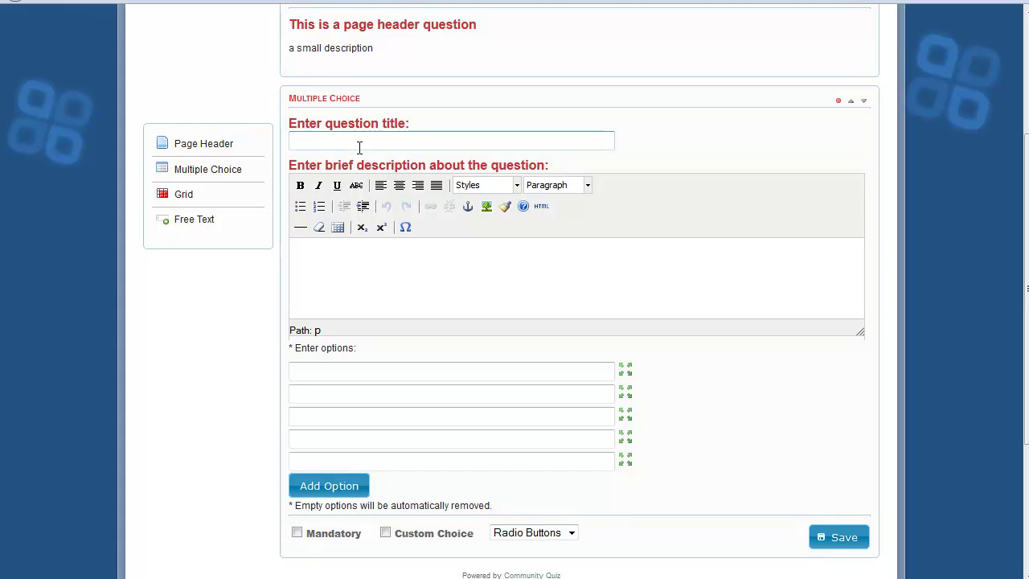
type("A m")
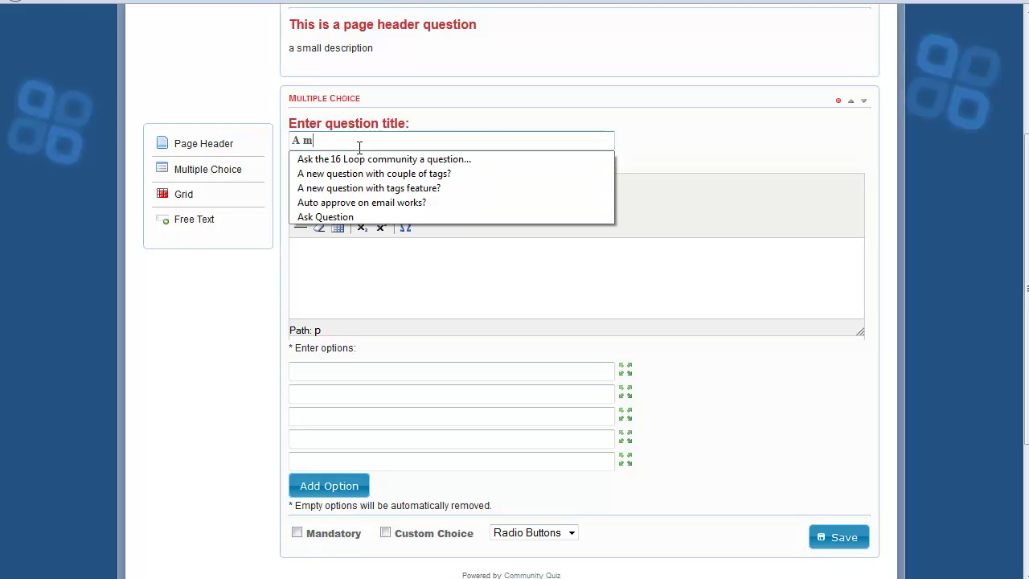
type("ultiple choi")
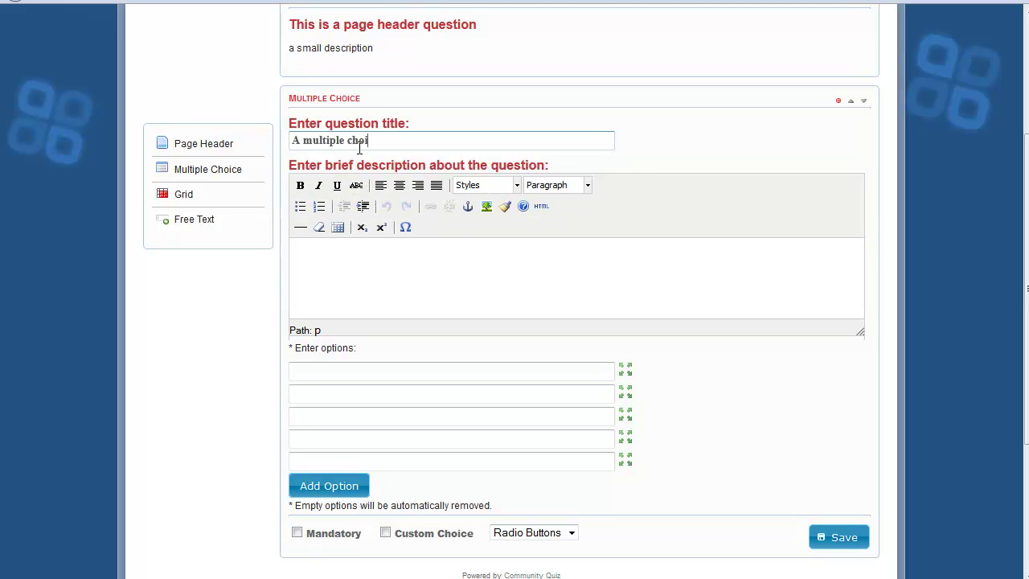
type("ce question")
left_click(353, 250)
type("A small descripti")
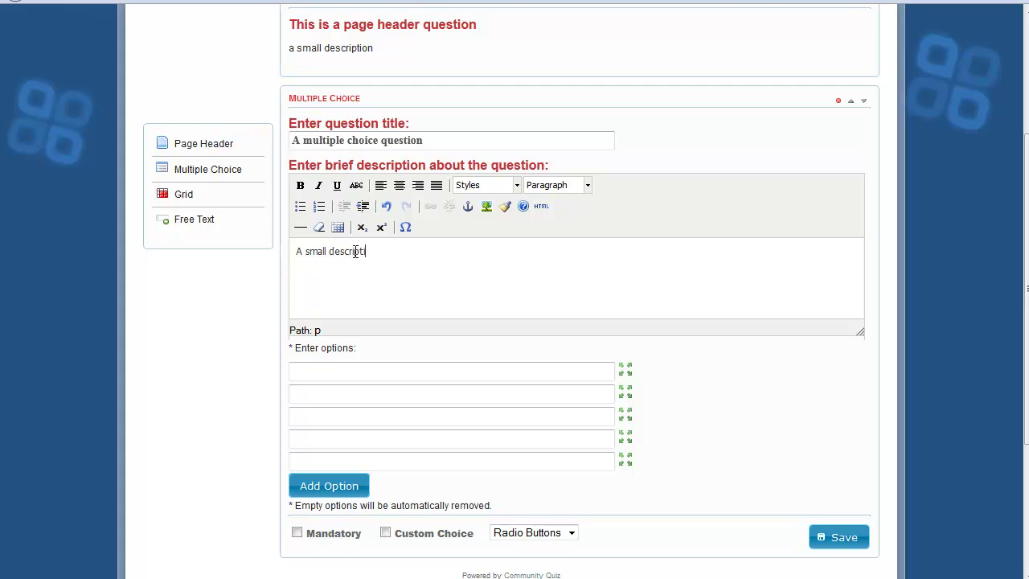
type("on of this question")
Enter answer options 1 through 6
left_click(366, 372)
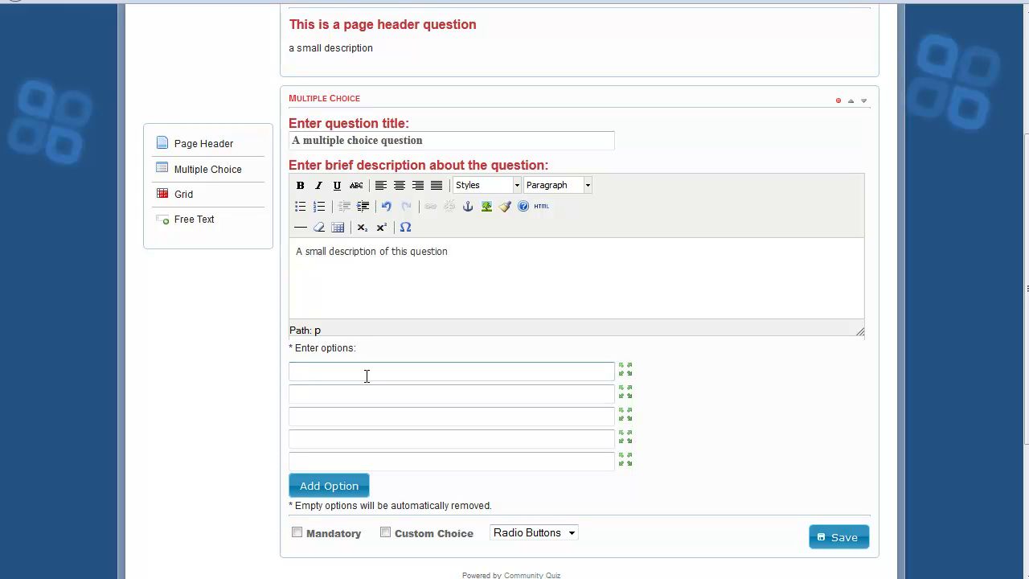
type("1")
left_click(335, 416)
left_click(340, 392)
type("2")
left_click(340, 416)
type("3")
left_click(341, 441)
type("4")
left_click(340, 465)
type("5")
left_click(340, 486)
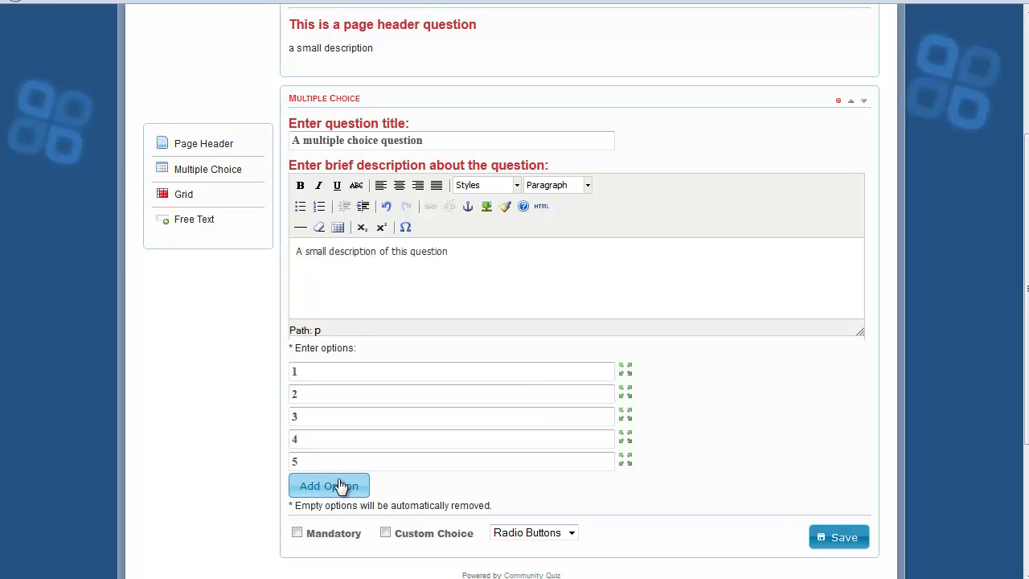
left_click(340, 483)
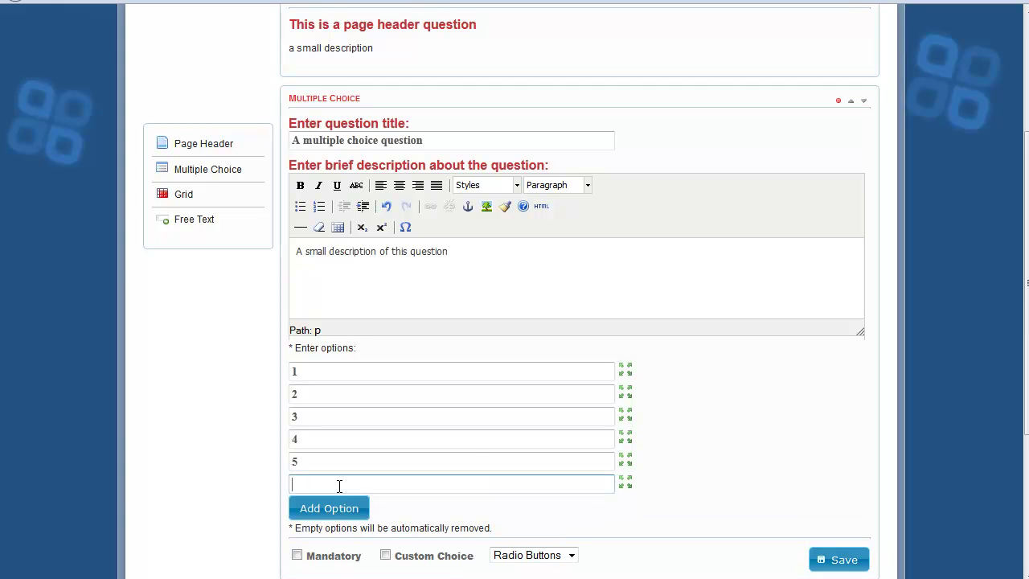
type("6")
Reorder options to 1, 3, 6, 4, 2, 5, make it mandatory with radio buttons, and save
left_click_drag(626, 482, 620, 398)
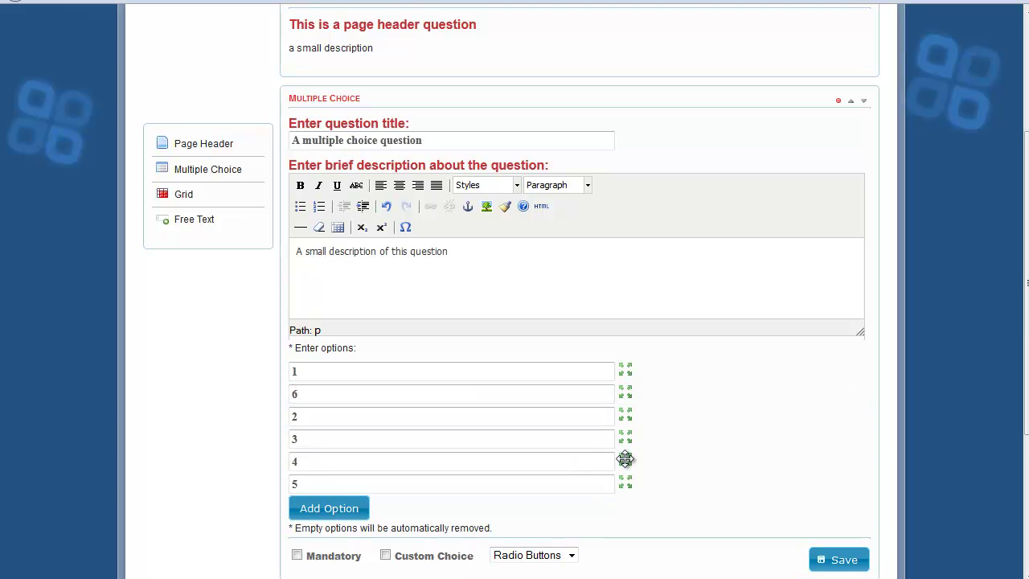
left_click_drag(622, 458, 625, 416)
left_click_drag(625, 460, 606, 391)
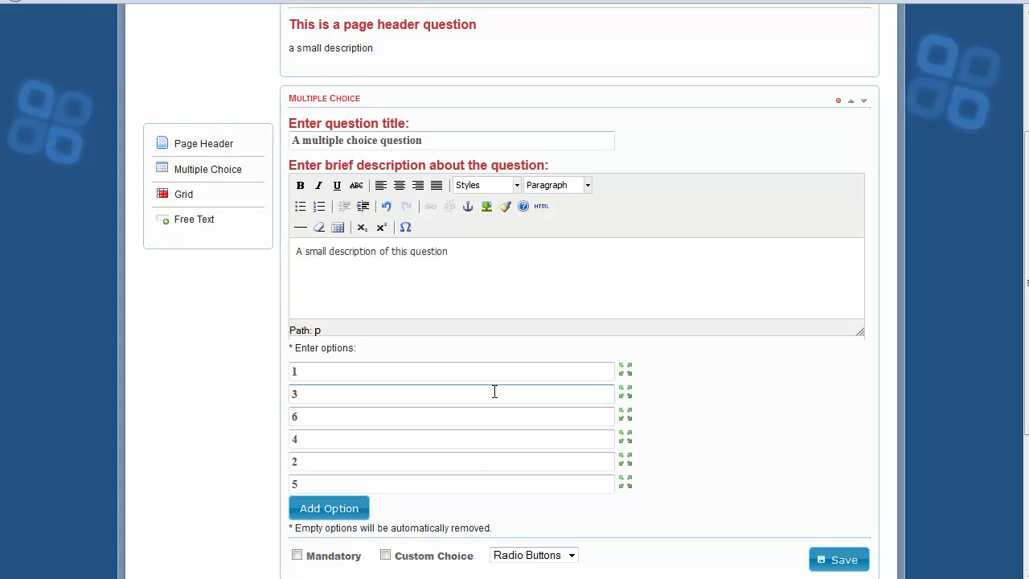
scroll(383, 551, "down", 2)
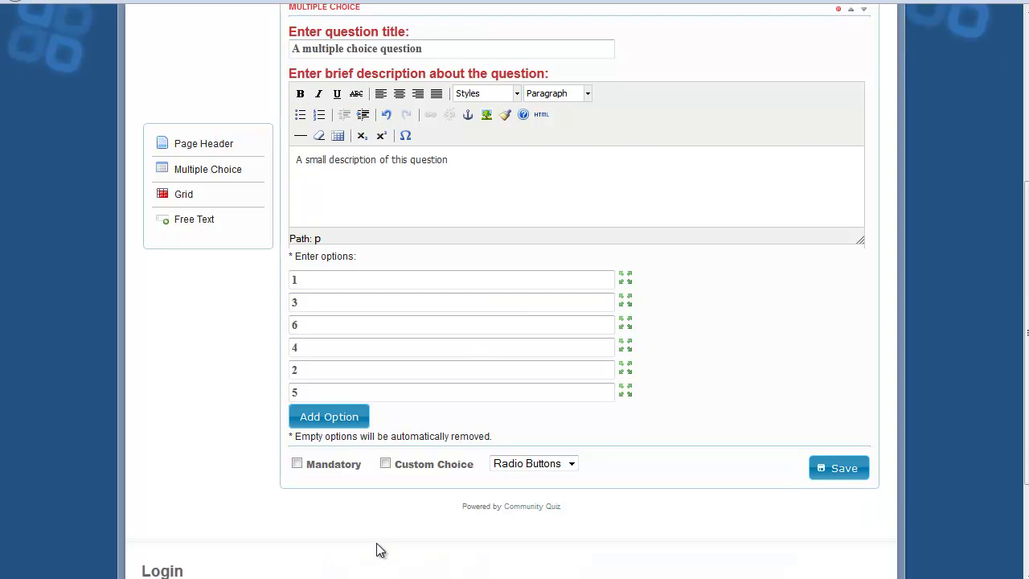
left_click(336, 467)
left_click(528, 471)
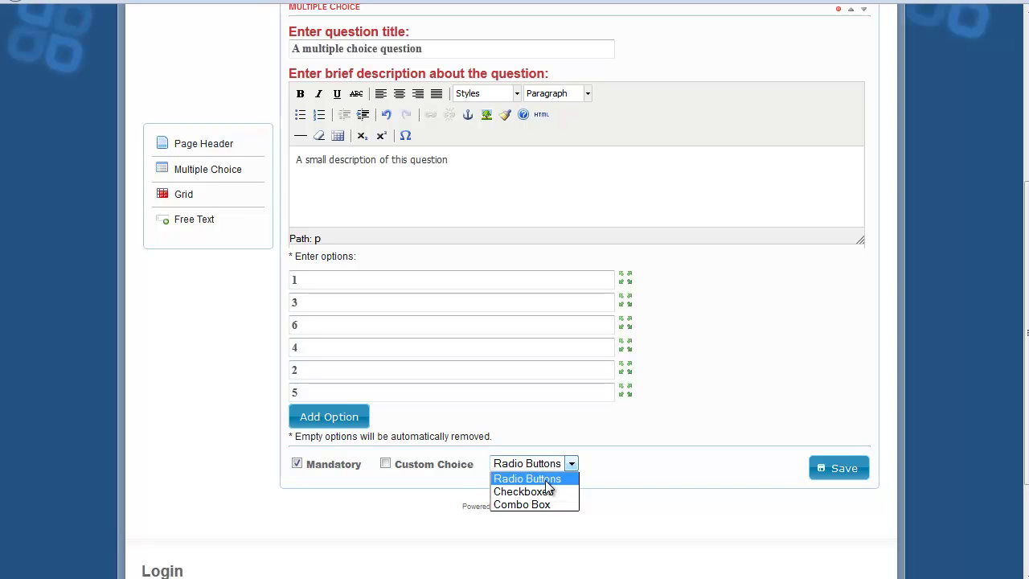
left_click(545, 482)
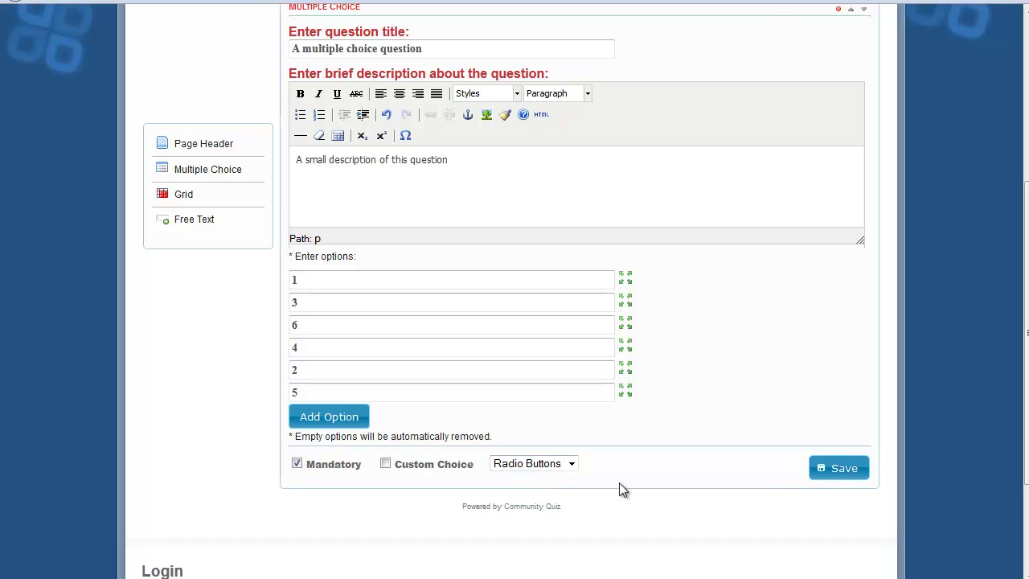
left_click(846, 471)
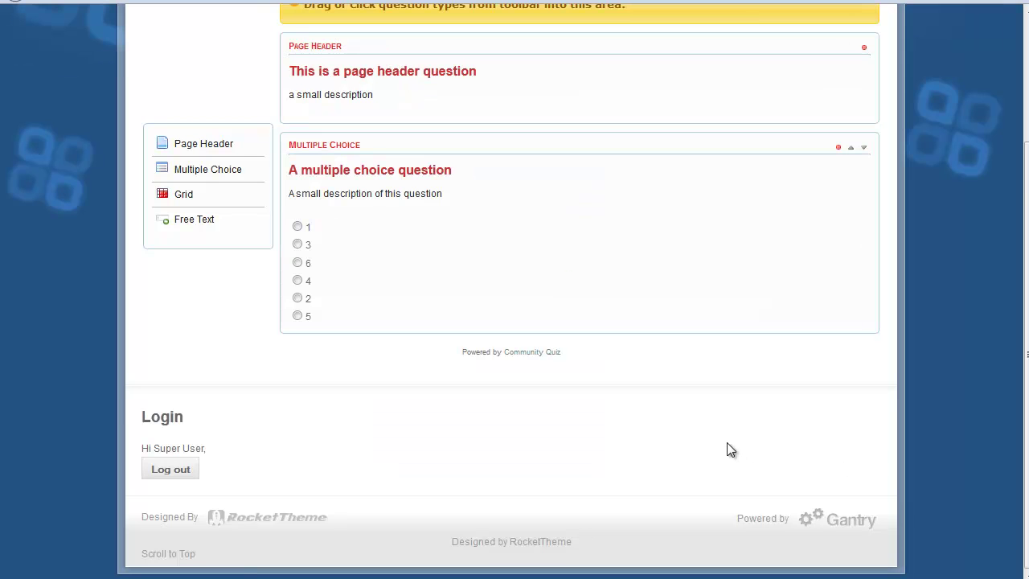
scroll(716, 442, "up", 2)
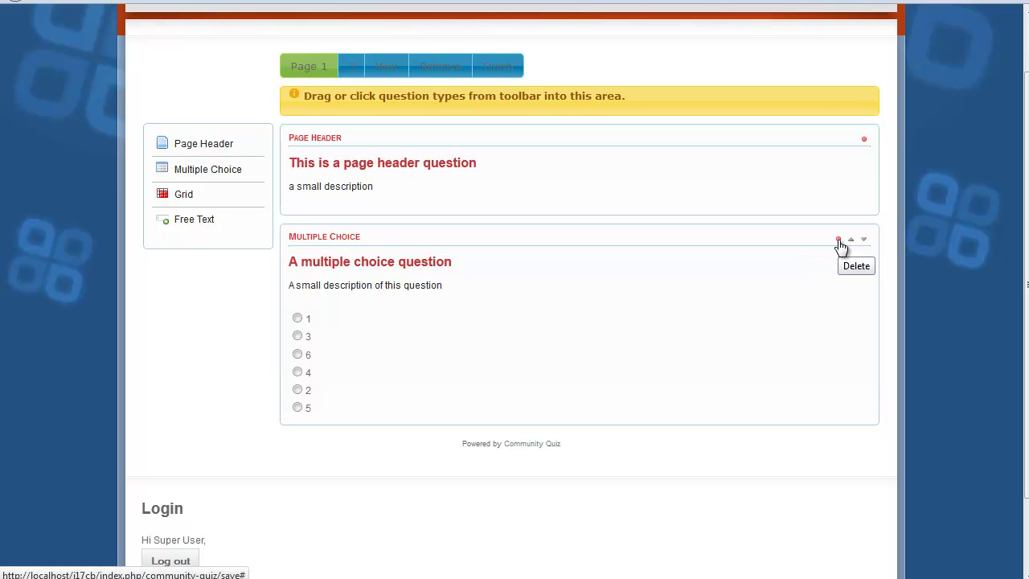
left_click(225, 206)
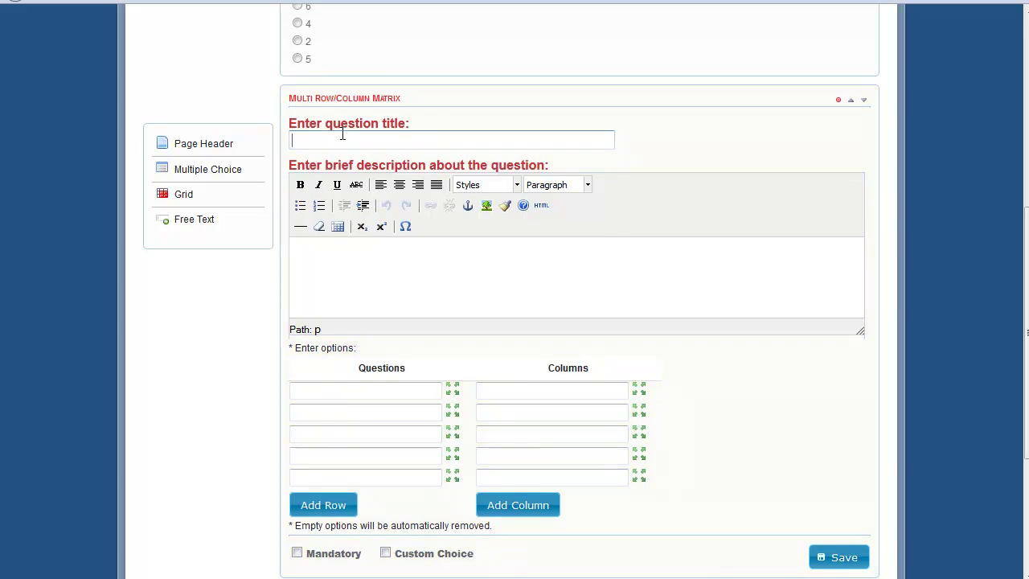
Title the grid question 'A sample grid question' and describe it as 'A smample description of the grid question.'
type("A sample gri")
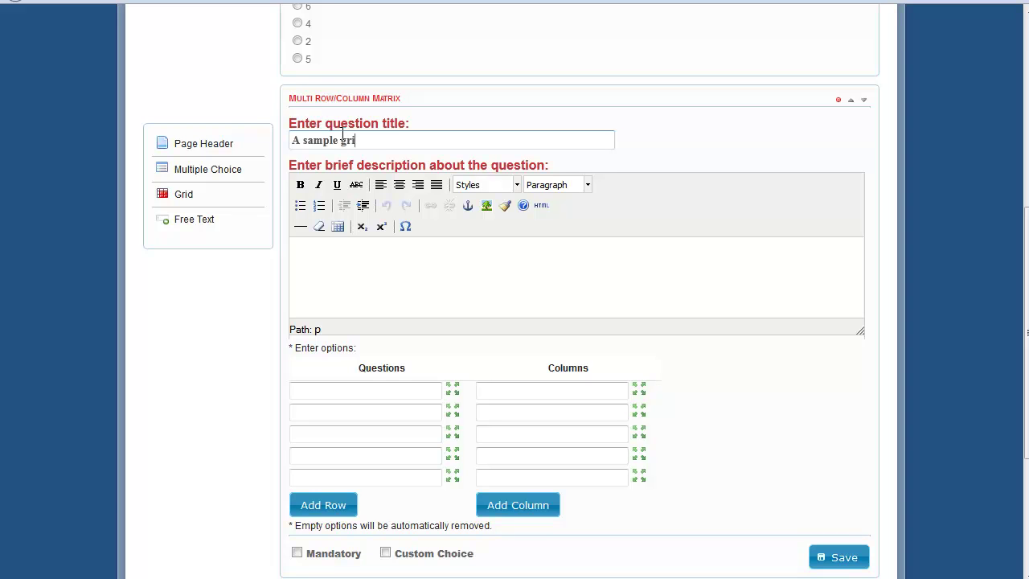
type("d question")
left_click(343, 275)
type("A sma")
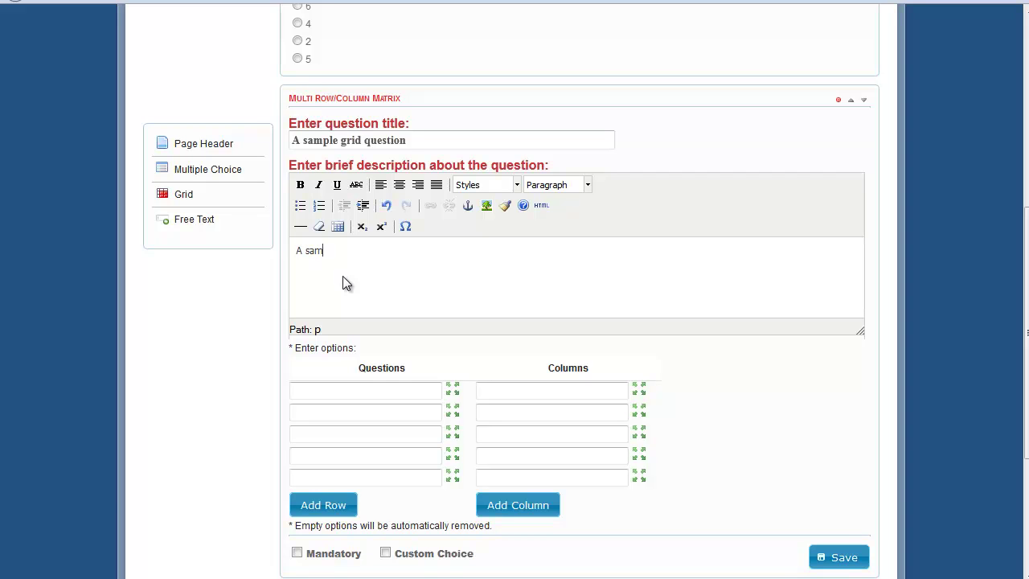
type("mple description of the grid que")
key("BackSpace")
key("BackSpace")
type("uestion.")
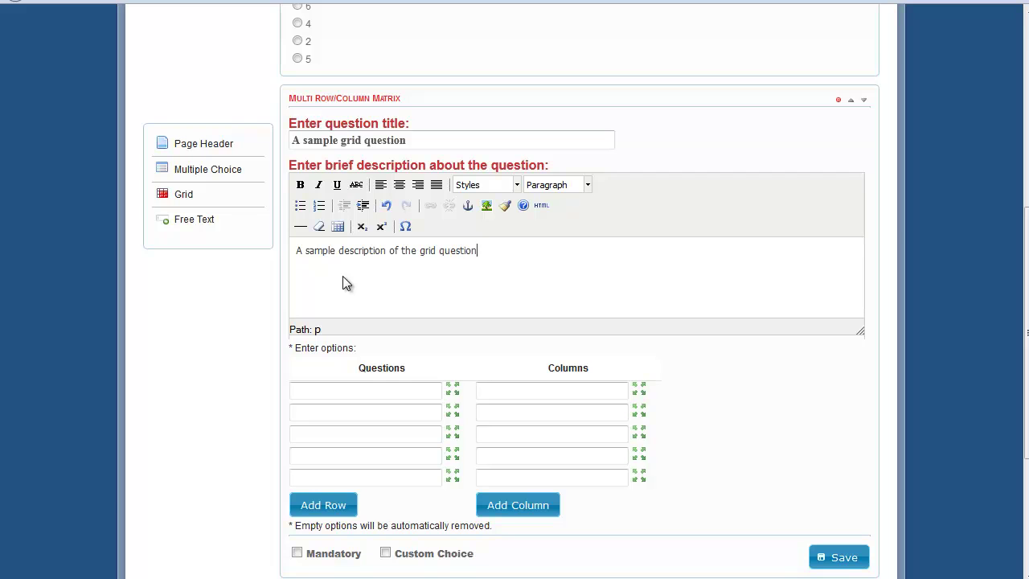
Fill the grid row labels with a, b, d, c, e
left_click(350, 396)
type("a")
left_click(349, 409)
type("b")
left_click(338, 435)
type("d")
left_click(335, 461)
type("c")
left_click(333, 472)
type("e")
Fill the grid column labels with 1, 2, 4, 3, 5
left_click(513, 390)
type("1")
left_click(508, 412)
type("2")
left_click(503, 435)
type("4")
left_click(498, 456)
type("2")
key("BackSpace")
type("3")
left_click(498, 473)
type("4")
double_click(498, 473)
type("5")
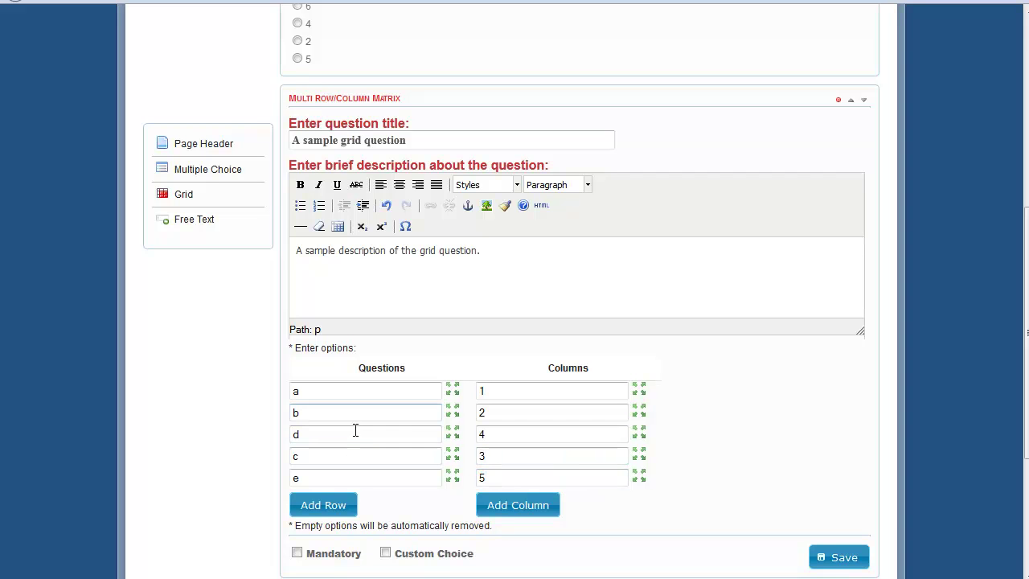
Move row c above d and column 3 above 4, mark the grid mandatory, and save
left_click(425, 456)
left_click_drag(452, 455, 453, 428)
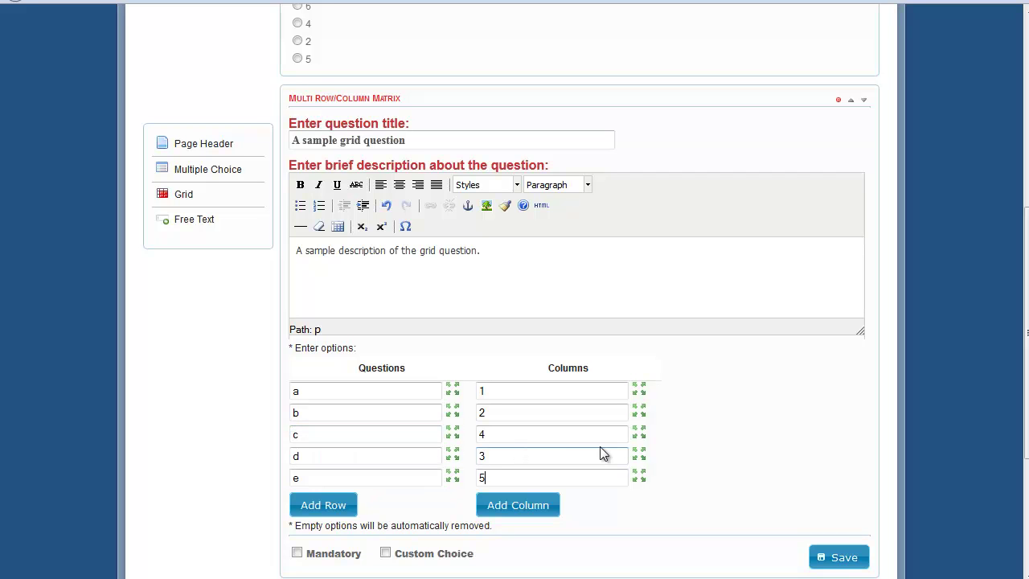
left_click_drag(640, 456, 640, 433)
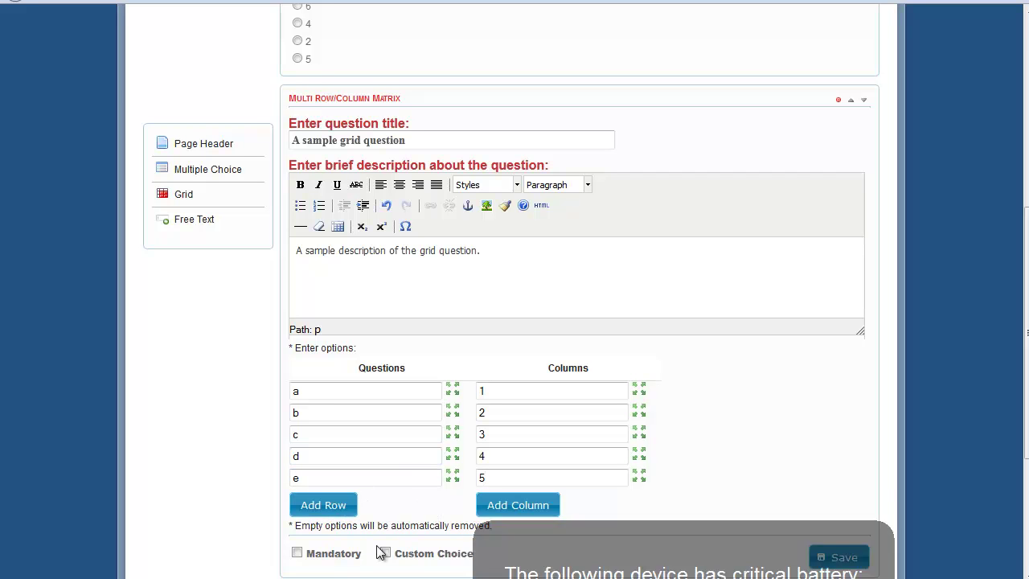
left_click(348, 556)
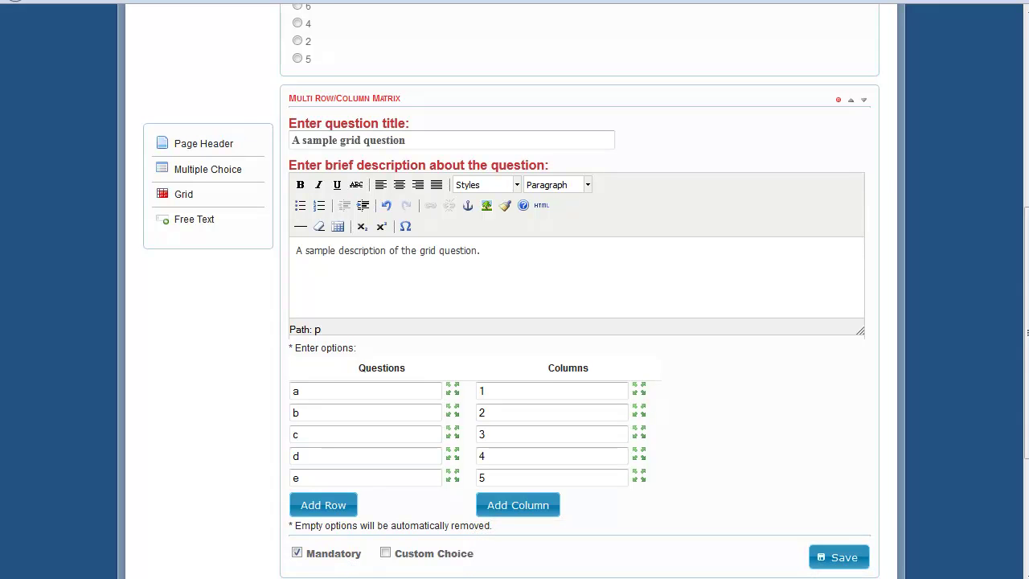
left_click(821, 558)
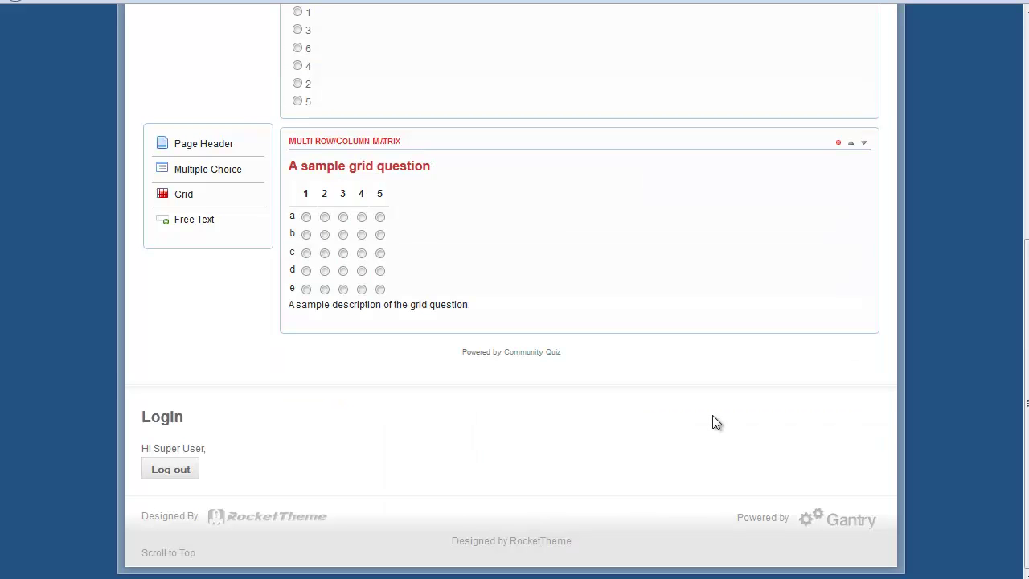
Switch to page 2, confirming the alert, and add a blank multiple choice question there
scroll(527, 357, "up", 5)
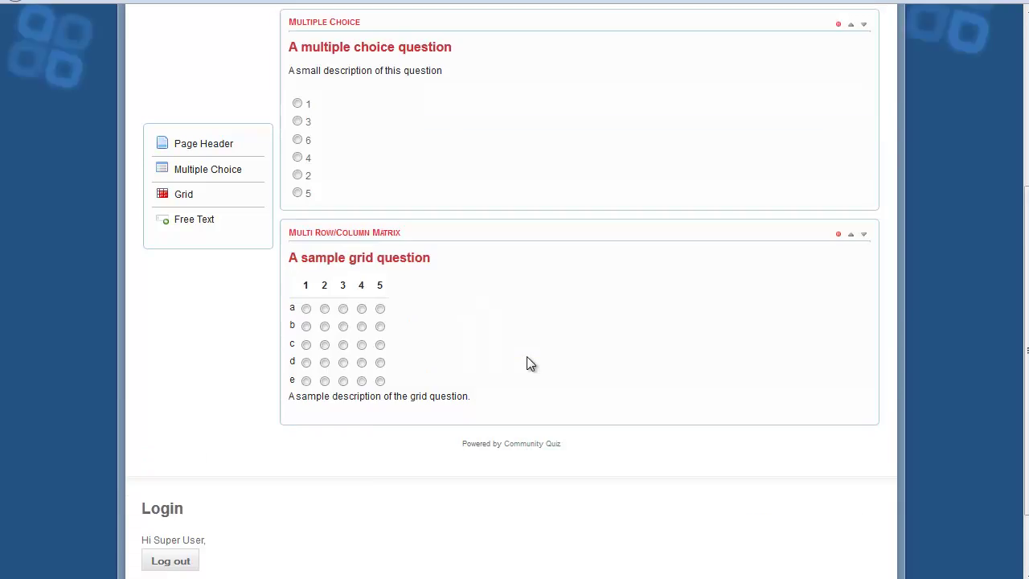
scroll(529, 340, "down", 3)
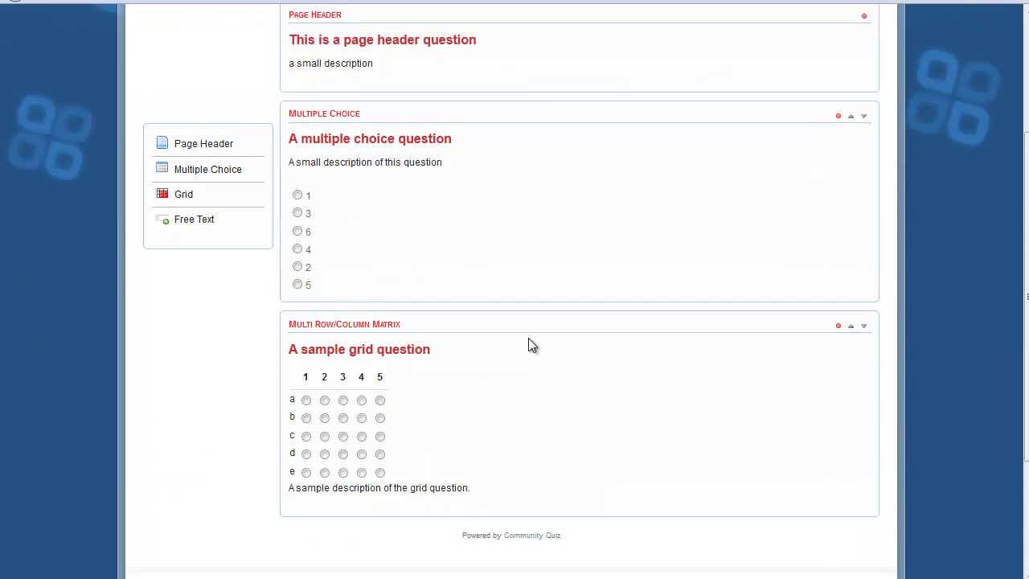
scroll(524, 345, "up", 3)
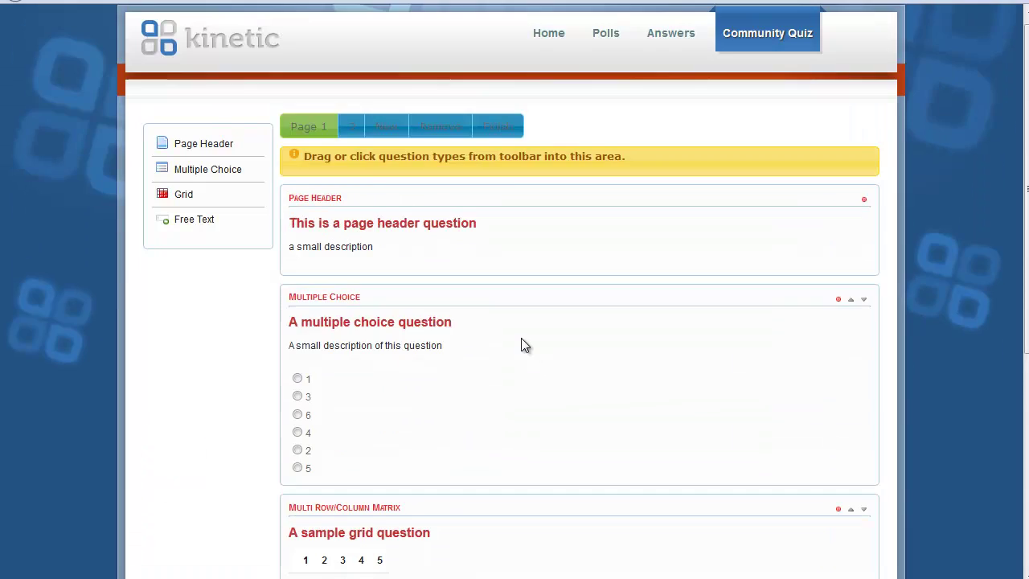
left_click(351, 127)
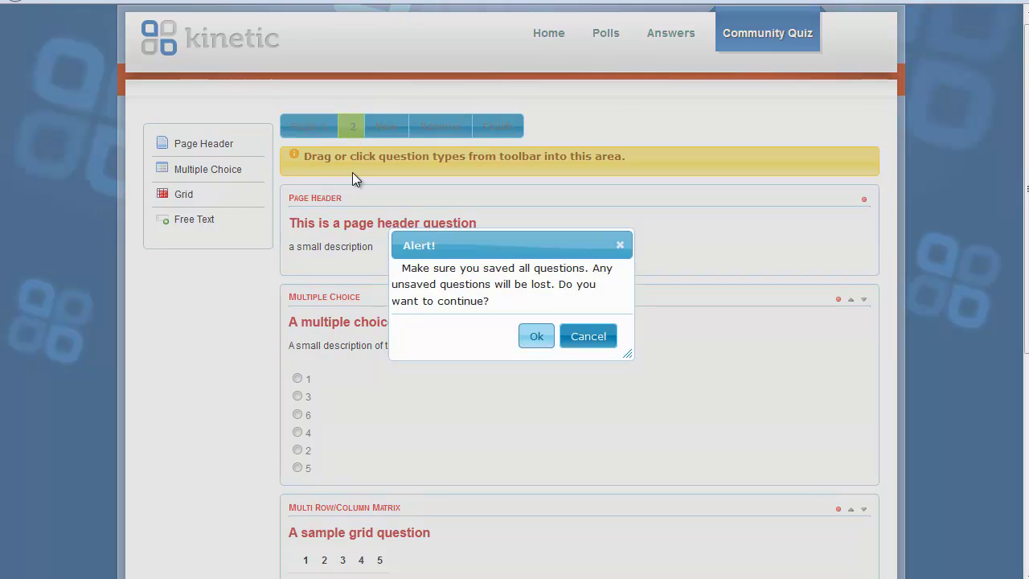
left_click(527, 343)
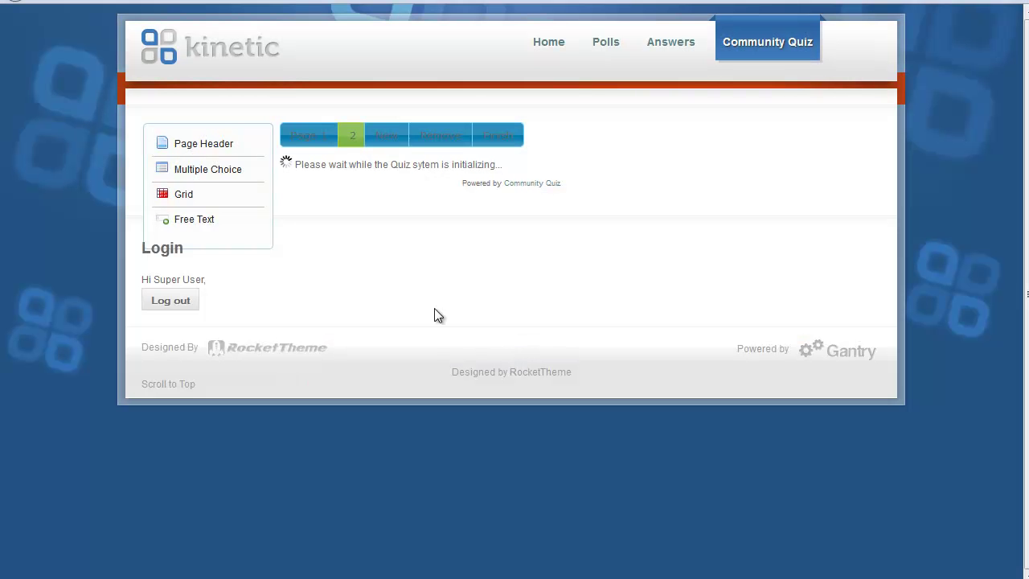
left_click(209, 171)
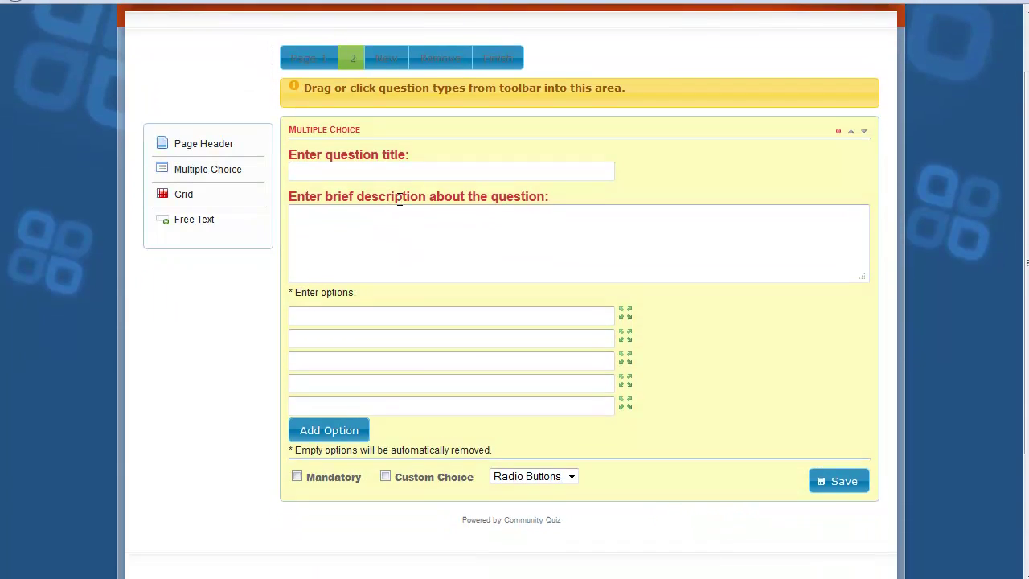
Enter the title 'This is a last question' and answer options 1 and 2, fixing a mistyped 23
left_click(403, 145)
type("Thi")
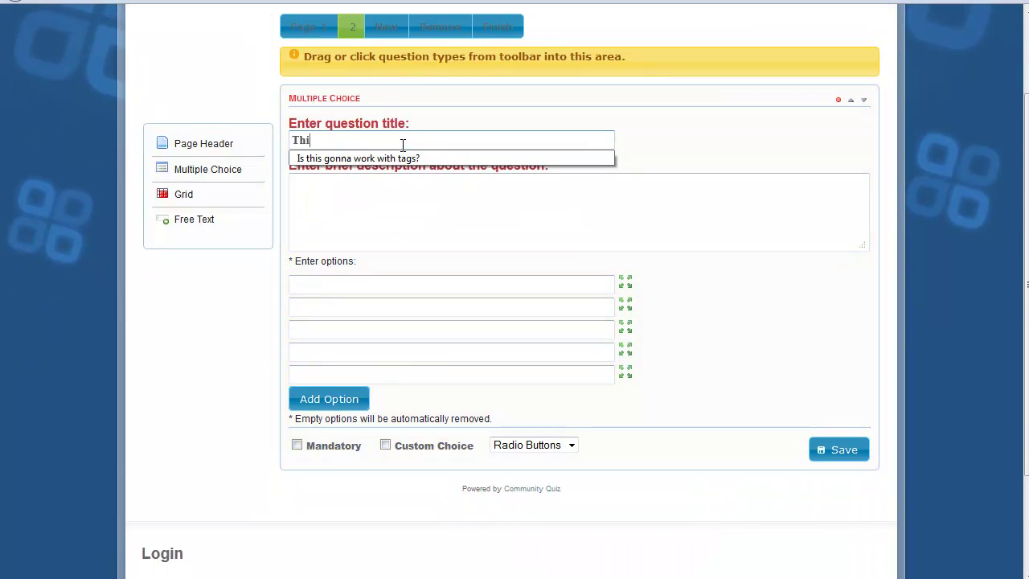
type("s is a las")
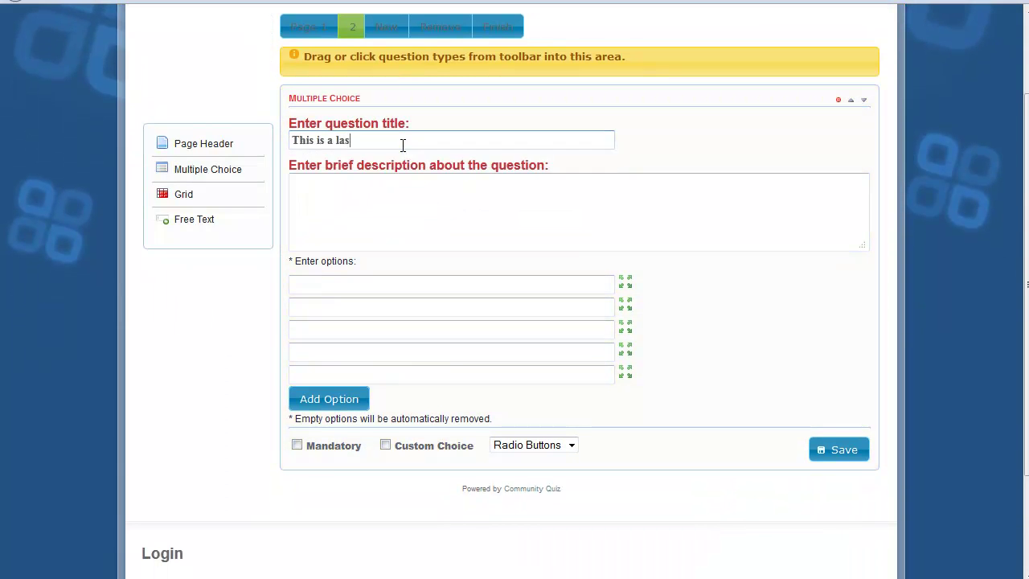
type("t question")
key("Tab")
left_click(361, 284)
type("1")
left_click(345, 310)
type("2")
left_click(333, 331)
type("3")
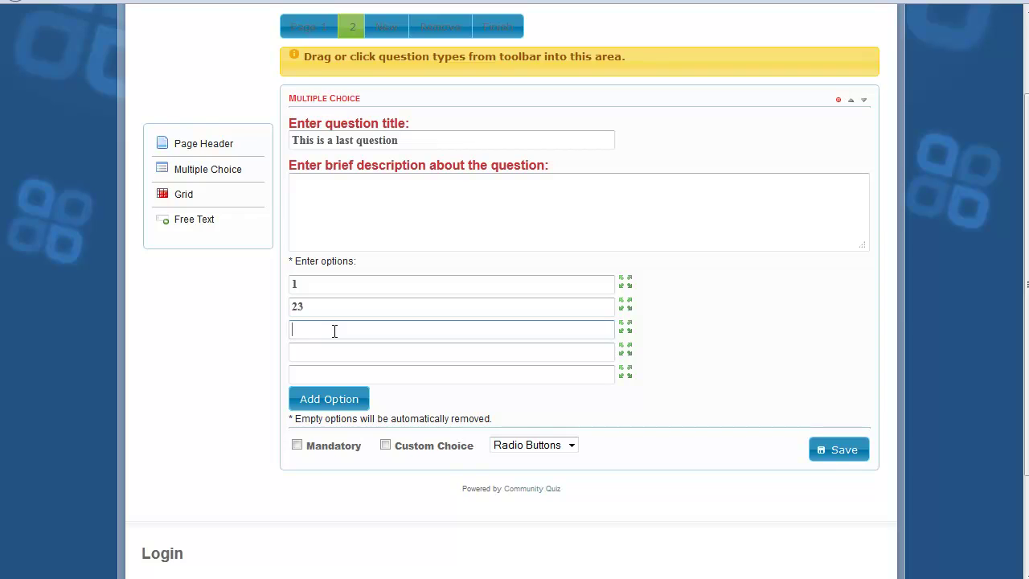
double_click(329, 314)
type("2")
Fill in answer options 3, 4 and 5
left_click(328, 327)
type("3")
key("Tab")
type("4")
key("Tab")
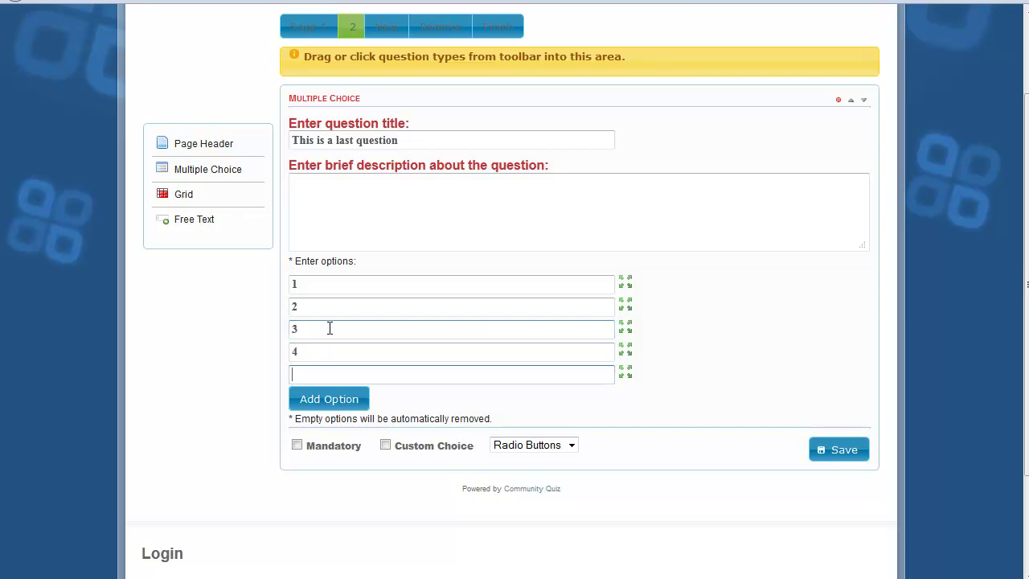
type("5")
key("Tab")
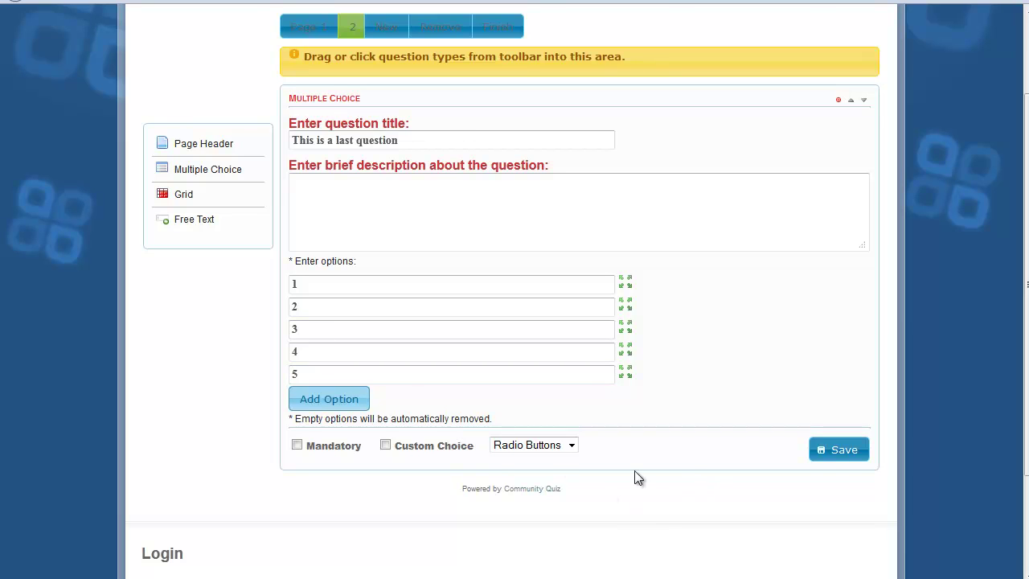
Set the answer display type to Checkboxes and save the question
left_click(495, 448)
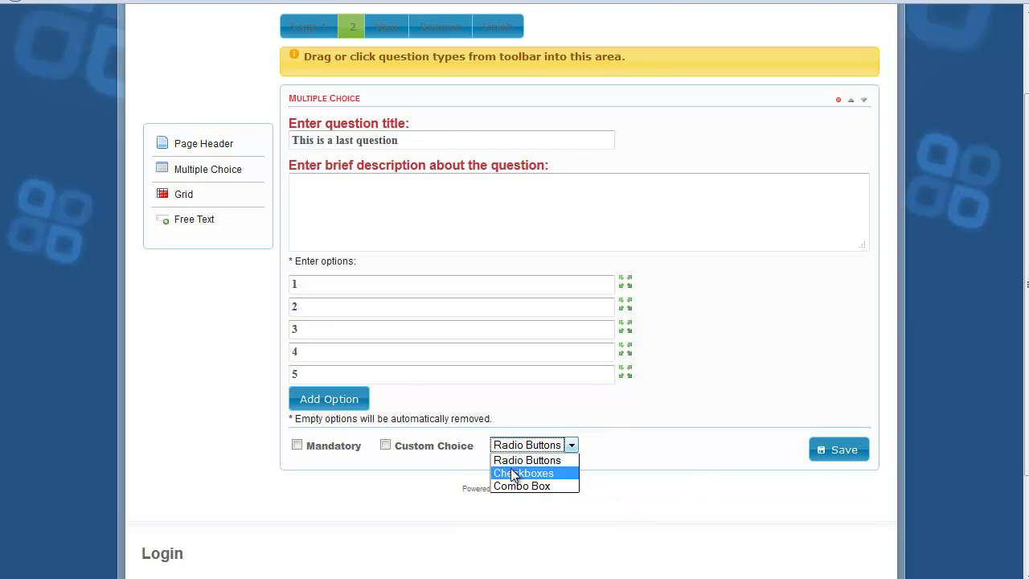
left_click(549, 472)
left_click(837, 451)
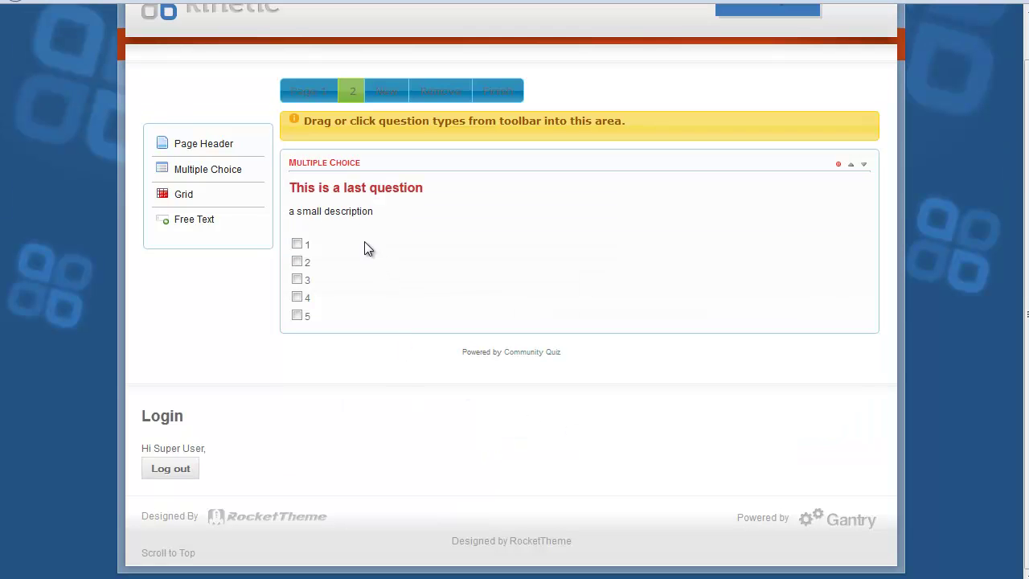
Return to Page 1 of the quiz, confirming the page-change alert
left_click(326, 94)
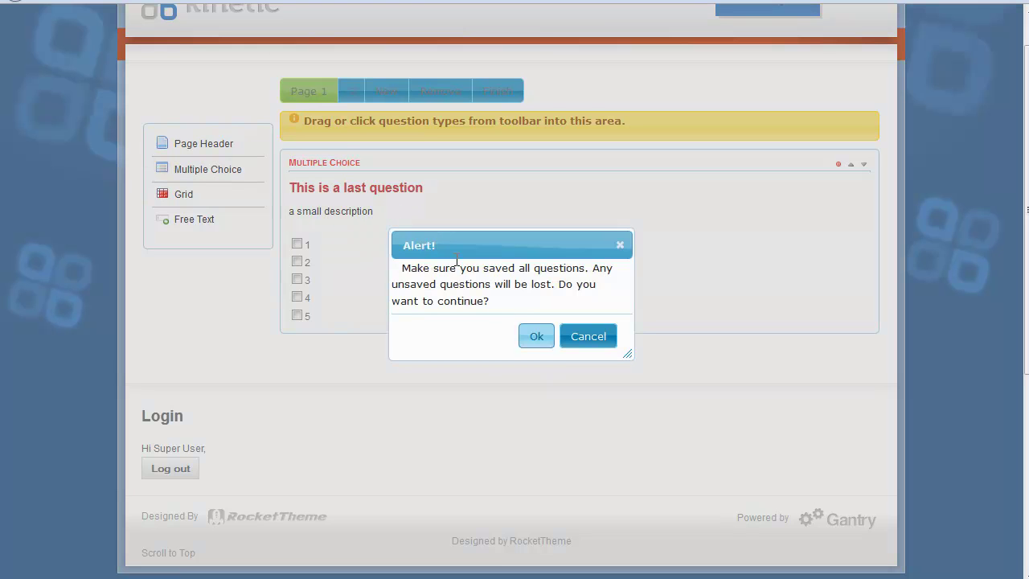
left_click(530, 339)
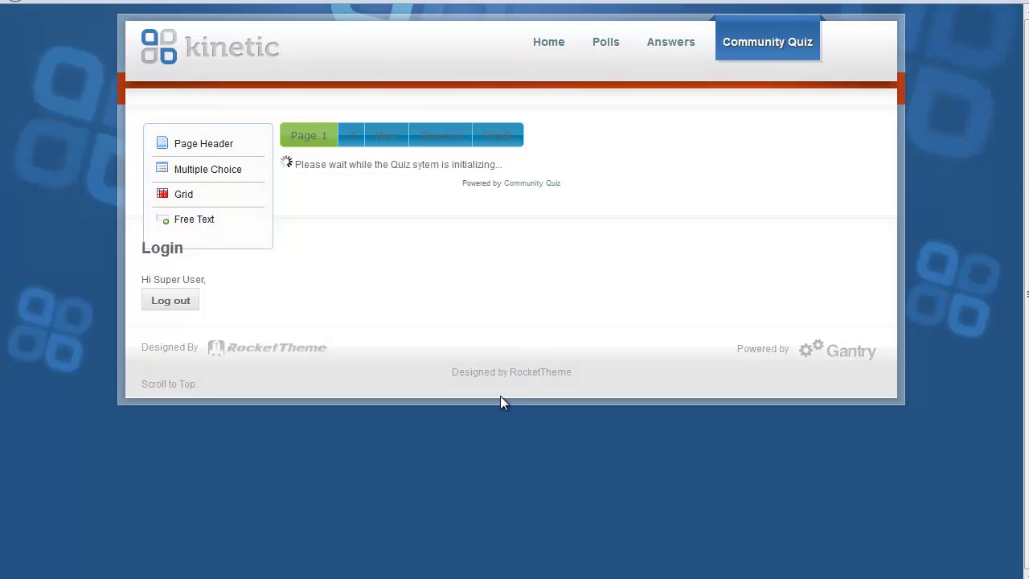
scroll(498, 389, "down", 2)
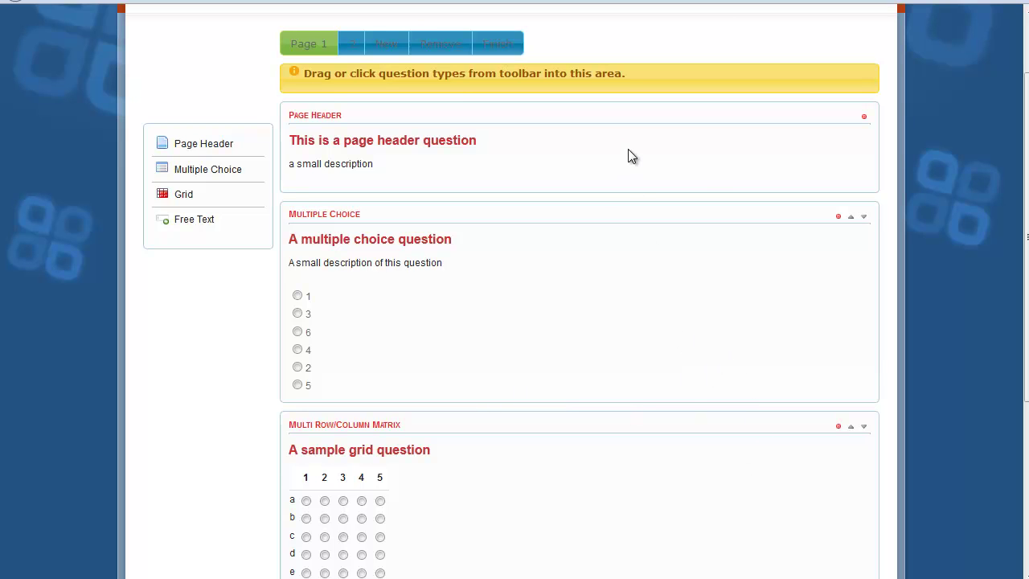
scroll(630, 155, "down", 2)
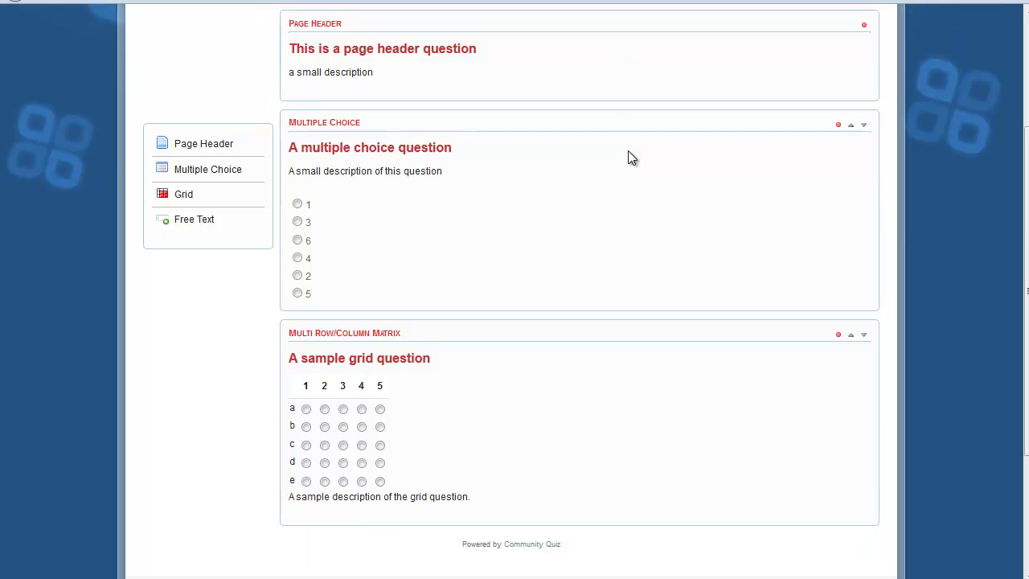
Move the grid question above the multiple choice question, then back below it
left_click(850, 338)
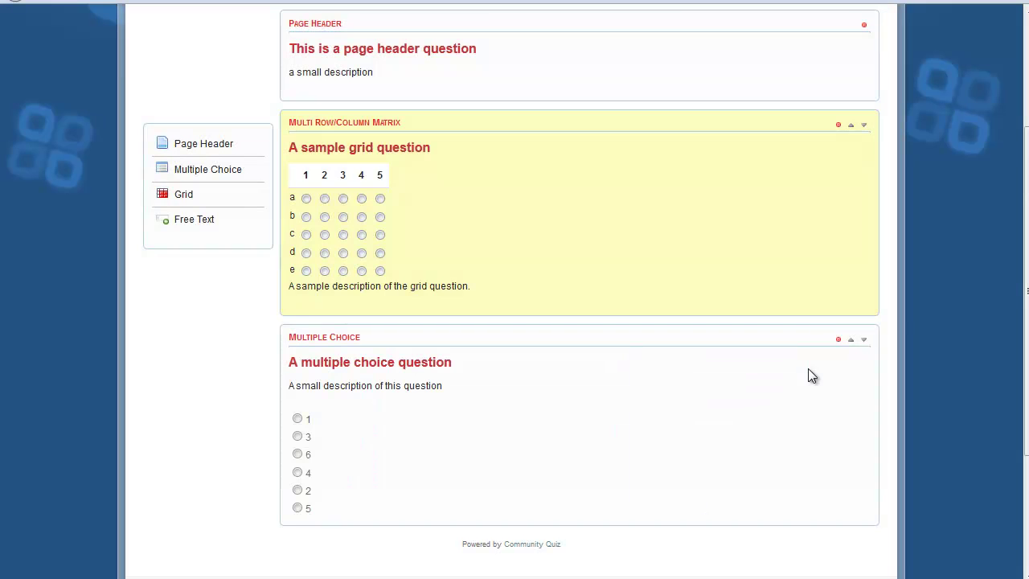
left_click(852, 341)
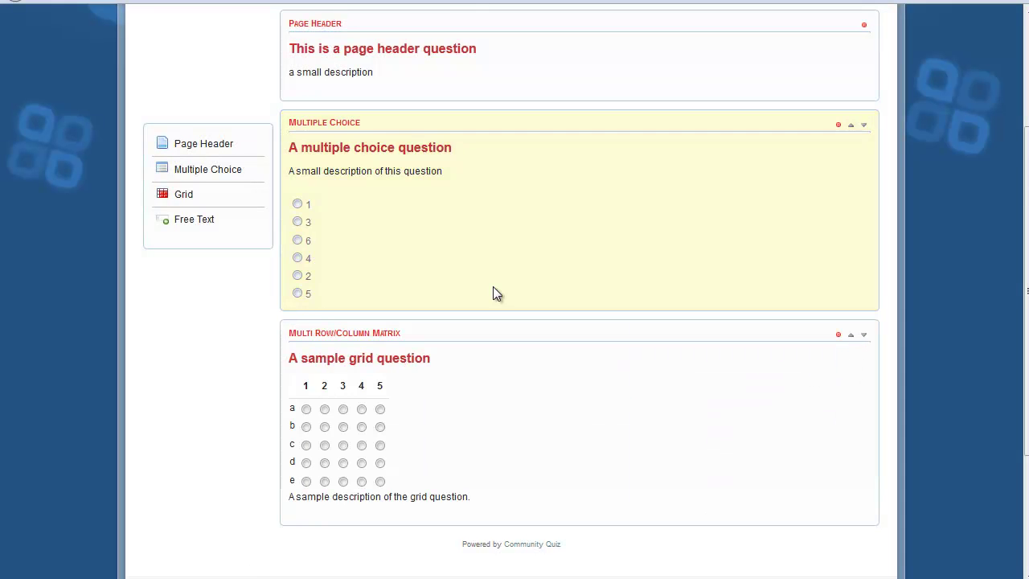
scroll(446, 328, "up", 2)
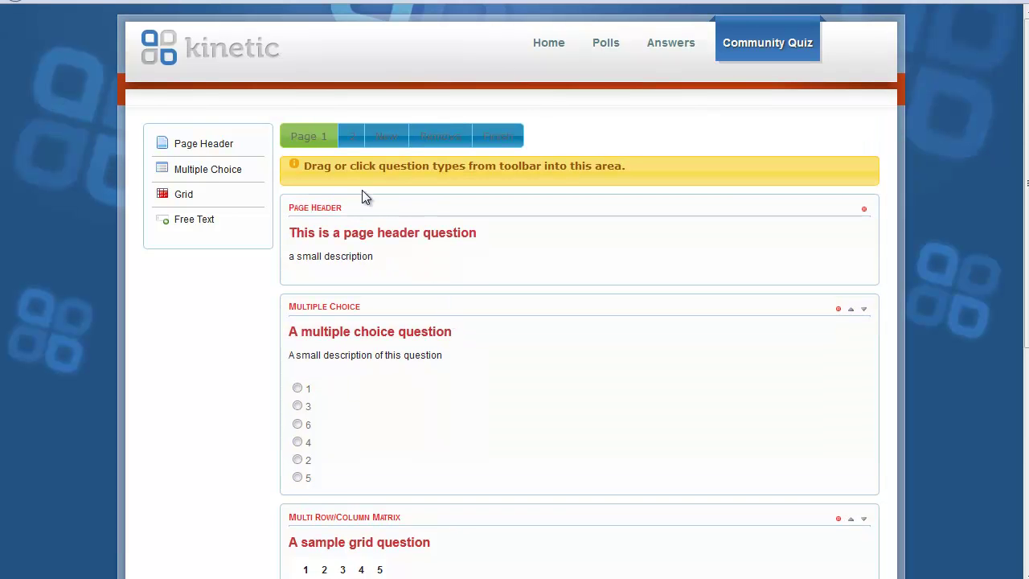
Review page 2, then finish the quiz and confirm the alerts to save it
left_click(353, 136)
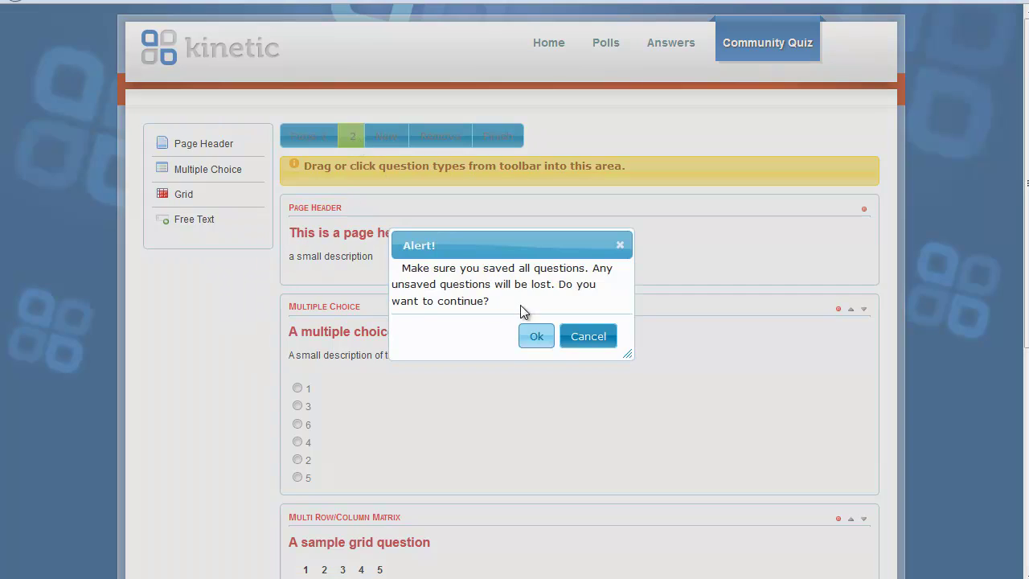
left_click(536, 334)
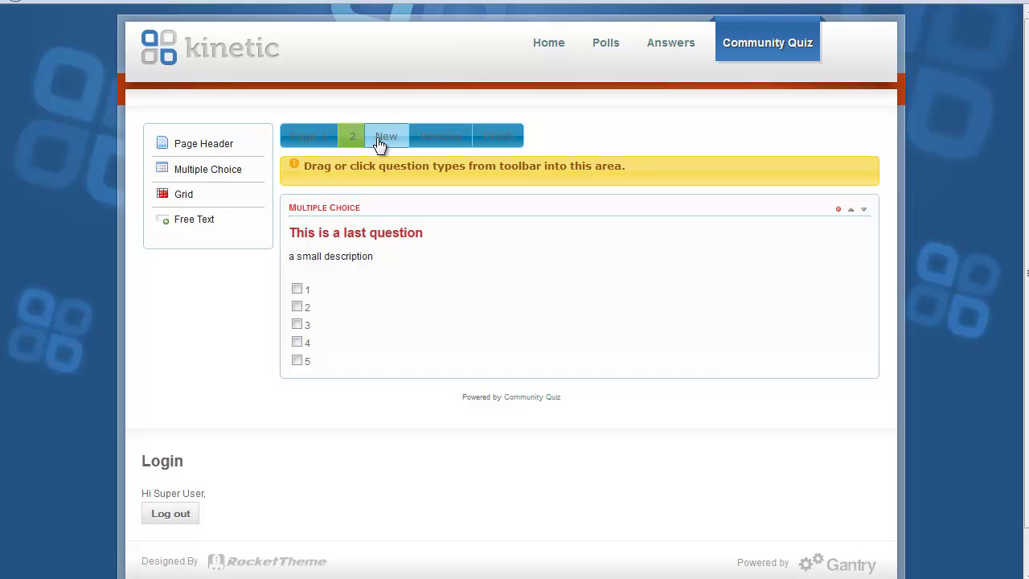
left_click(504, 137)
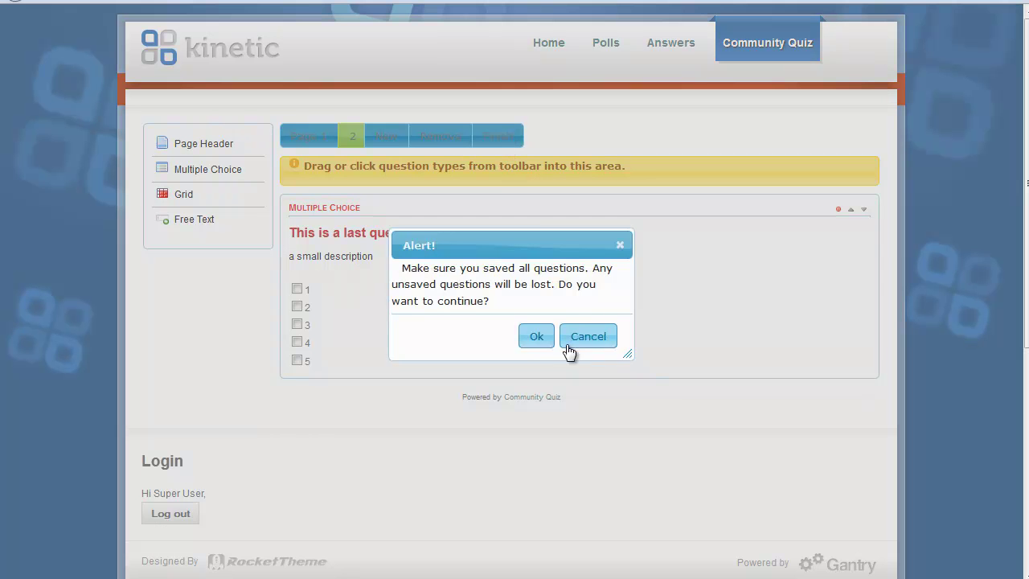
left_click(535, 335)
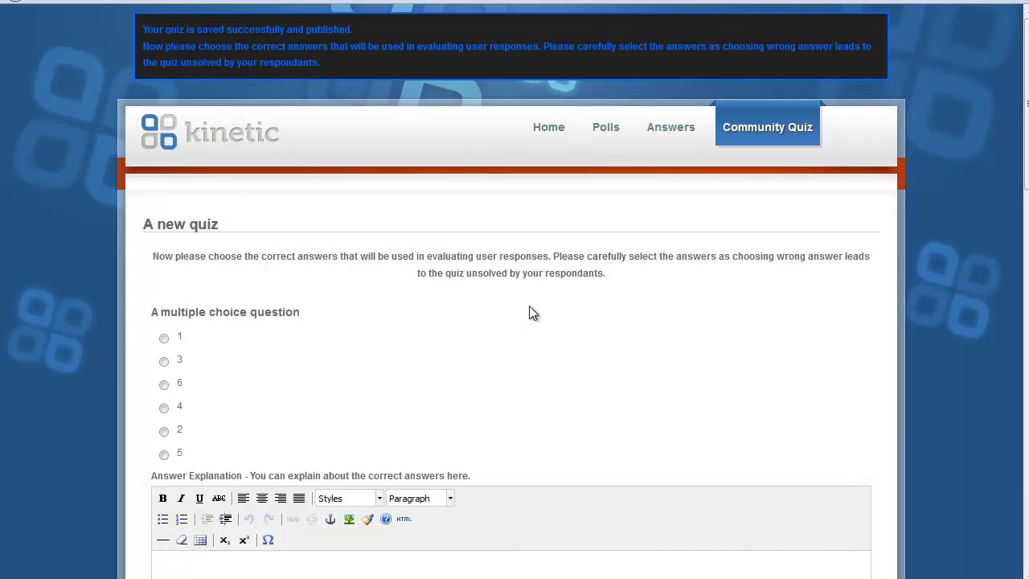
Mark 6 as the correct multiple choice answer with explanation 'This is answer explanation.'
scroll(530, 309, "down", 4)
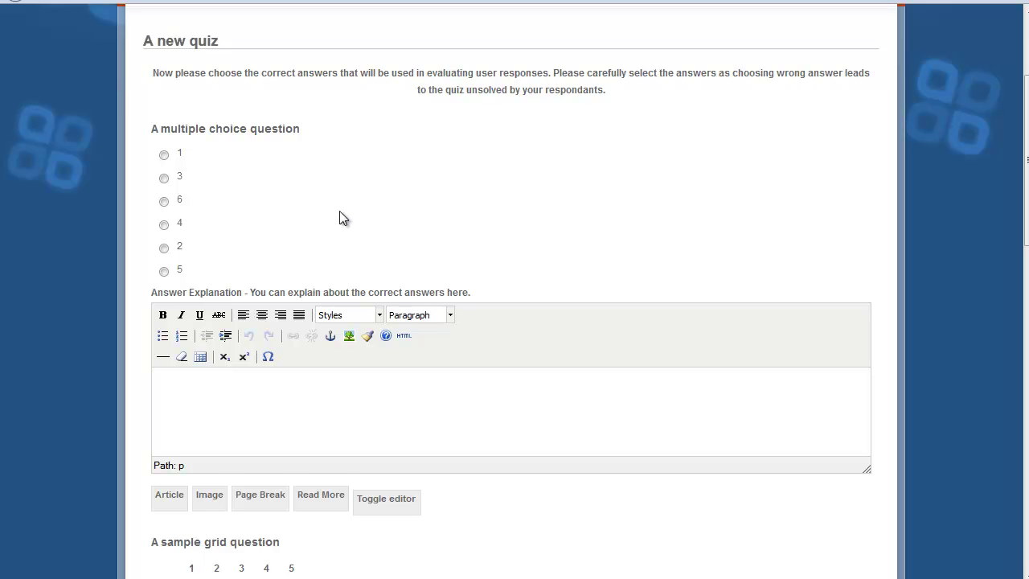
left_click(164, 202)
scroll(189, 270, "down", 2)
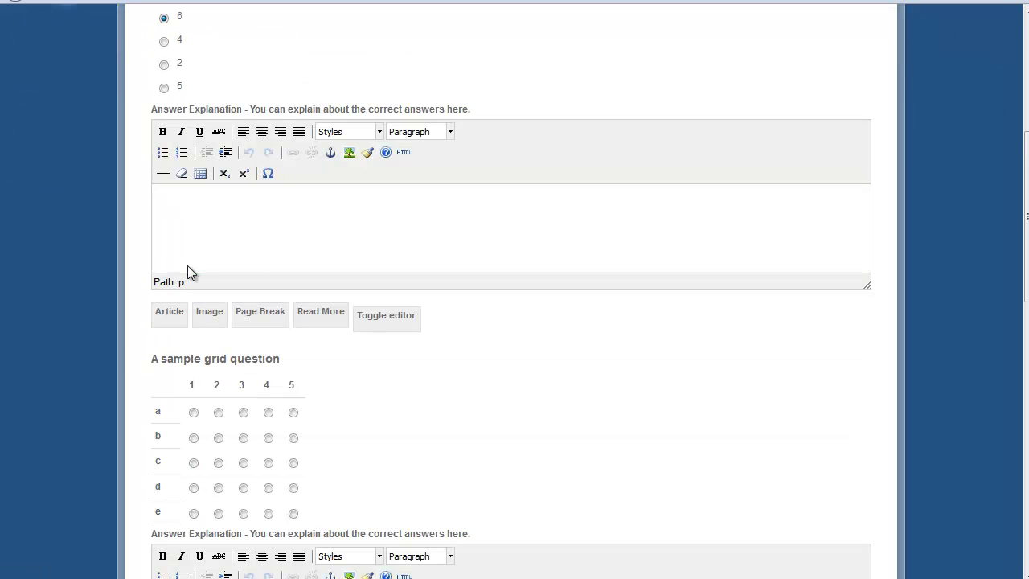
scroll(188, 269, "up", 1)
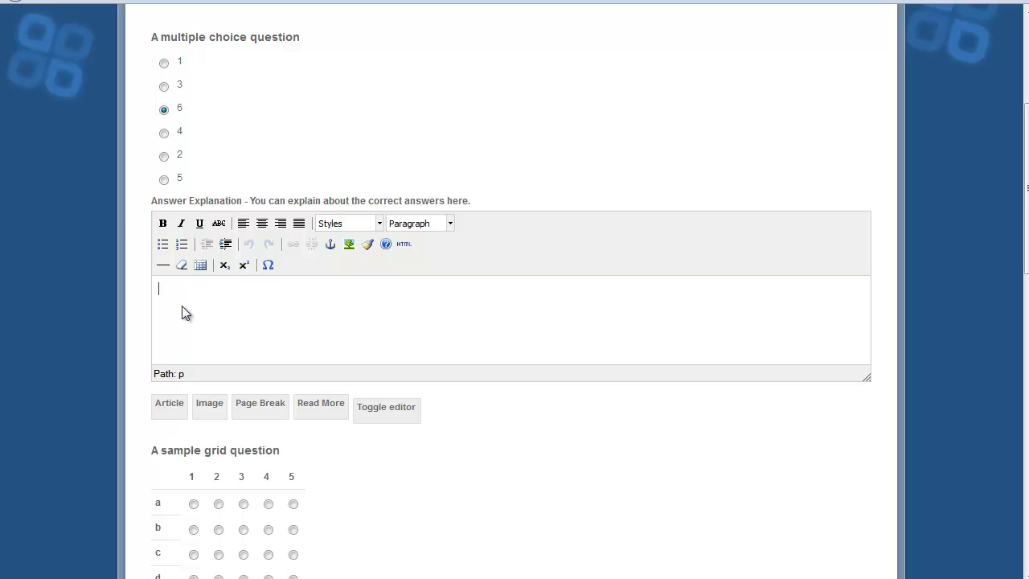
type("This is answer explanation.")
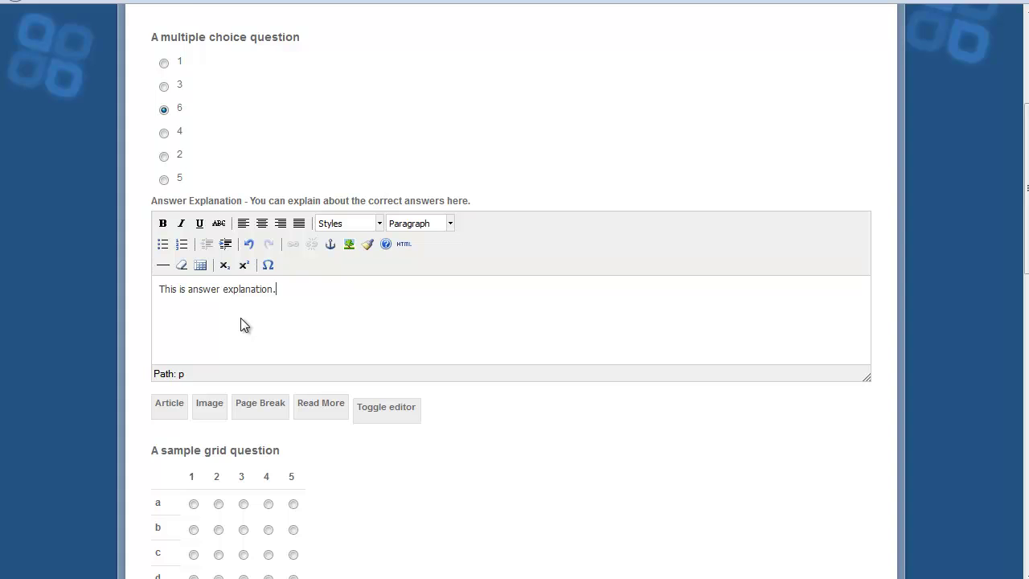
scroll(240, 318, "down", 2)
scroll(240, 318, "up", 1)
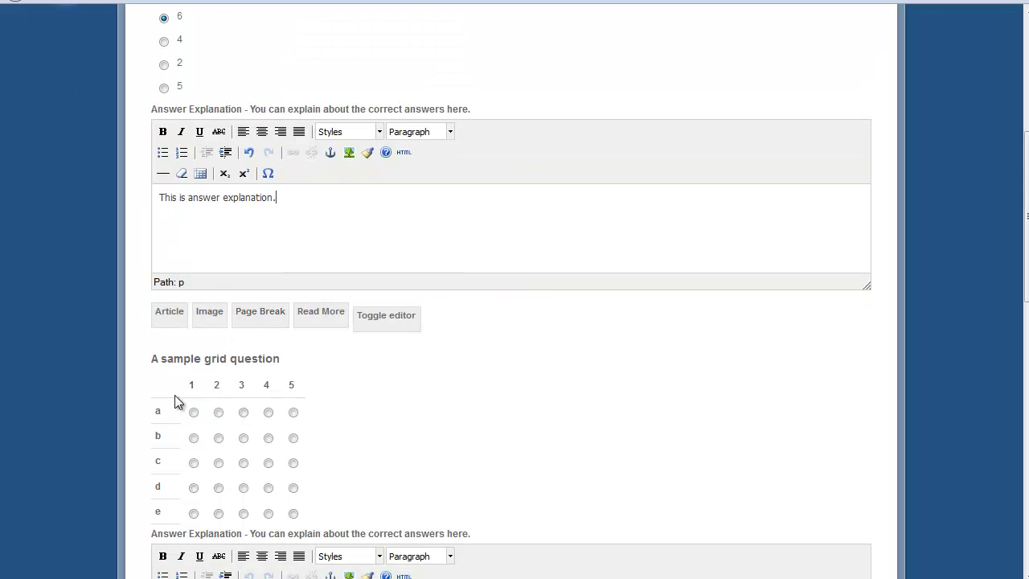
Mark the diagonal grid answers correct: row a 1, b 2, c 3, d 4
left_click(194, 413)
left_click(219, 439)
left_click(244, 464)
left_click(269, 489)
scroll(360, 460, "down", 3)
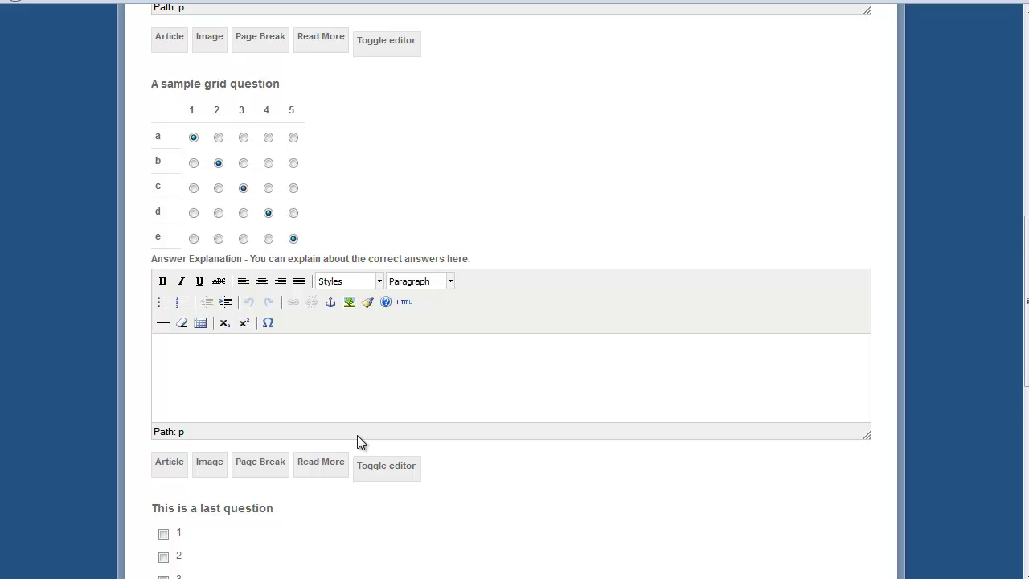
scroll(357, 435, "down", 3)
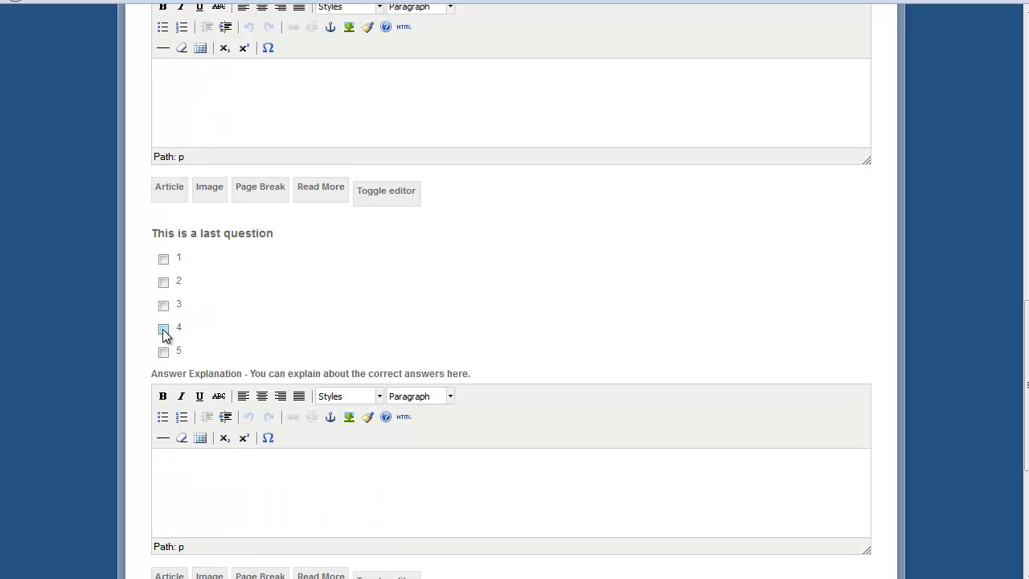
Mark options 3 and 4 correct for the last question and submit the answers
left_click(164, 329)
left_click(163, 304)
scroll(241, 302, "down", 4)
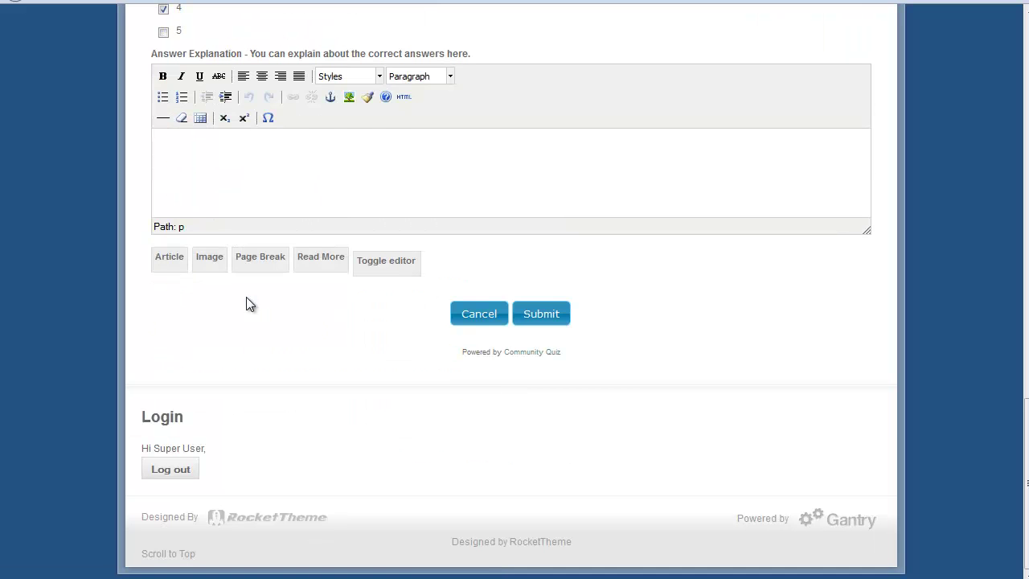
scroll(391, 362, "up", 8)
scroll(393, 354, "up", 3)
scroll(392, 346, "down", 9)
left_click(529, 407)
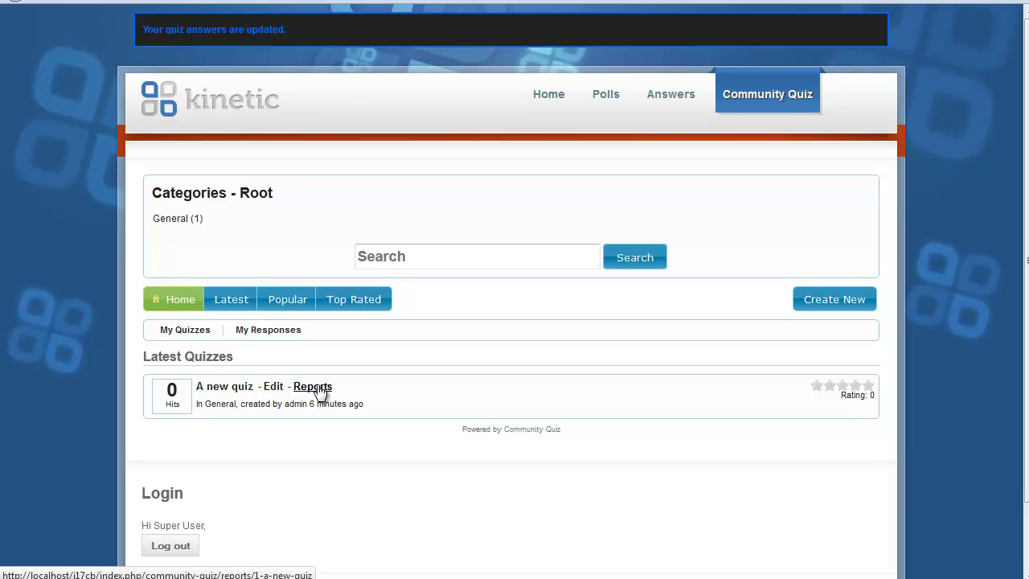
Open A new quiz from Latest Quizzes and begin taking it
left_click(221, 388)
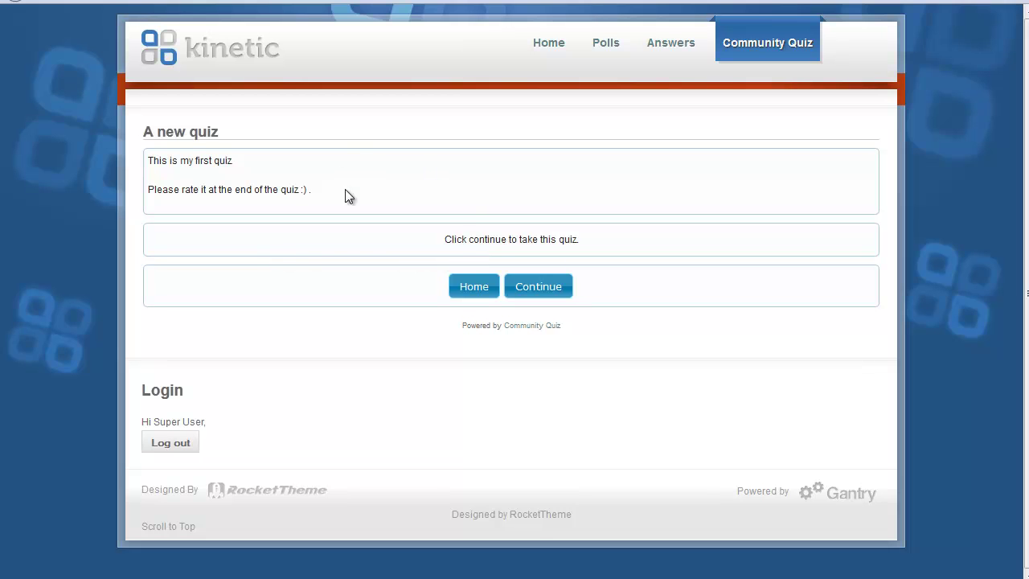
left_click(542, 284)
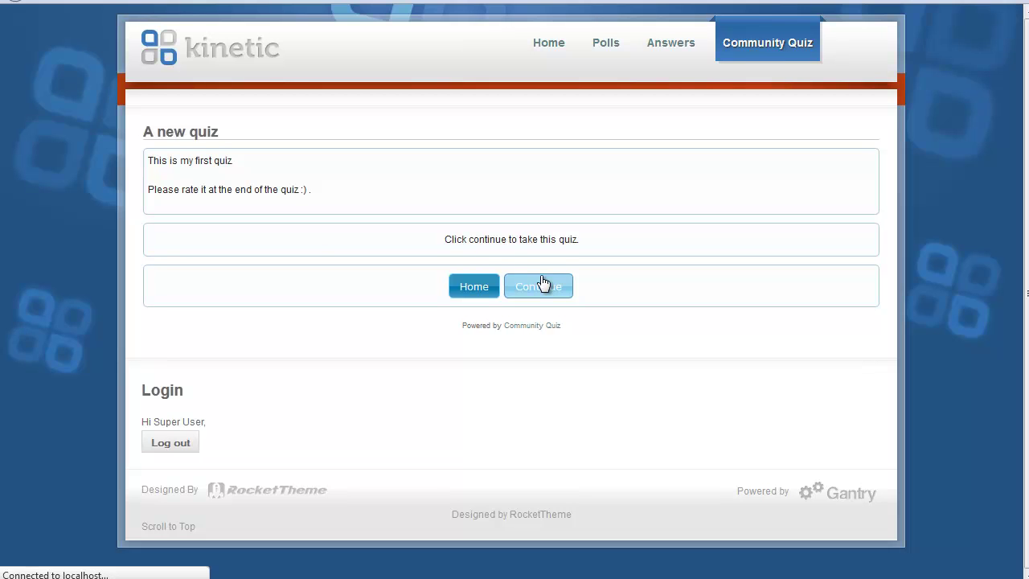
Answer page 1: choose 6 and set grid rows a–e to 1–5
scroll(540, 282, "down", 3)
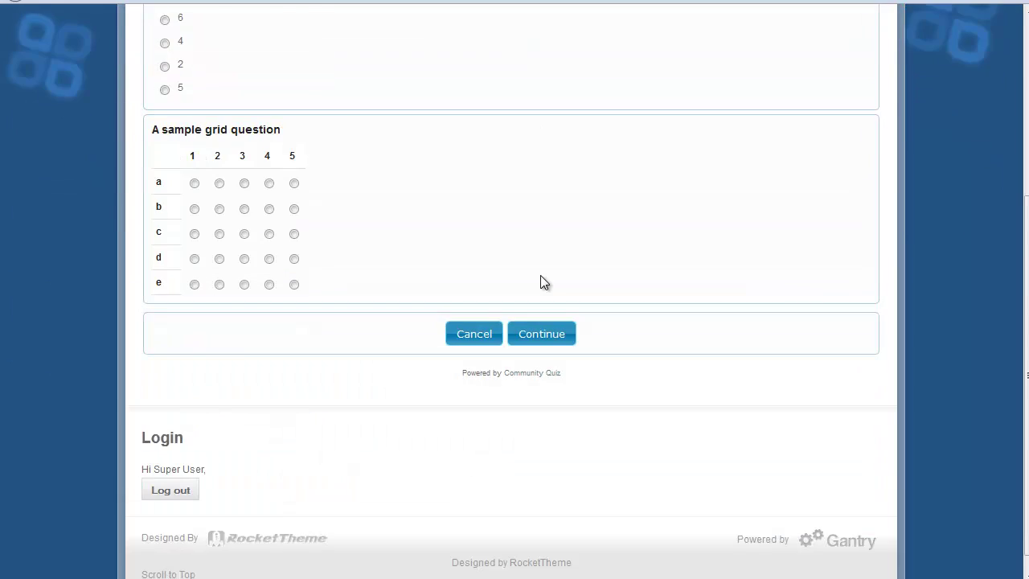
scroll(541, 282, "up", 2)
left_click(559, 531)
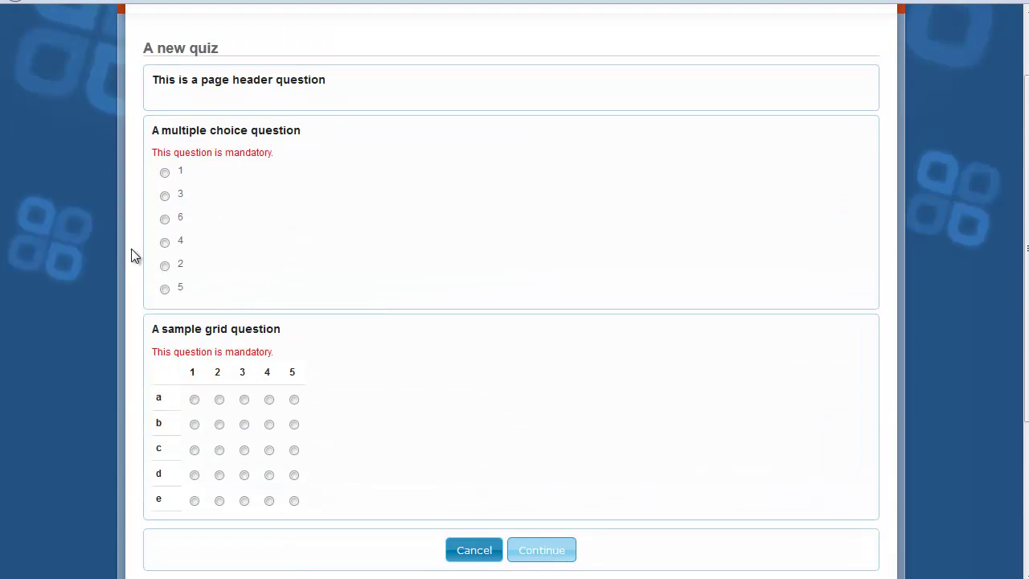
left_click(164, 221)
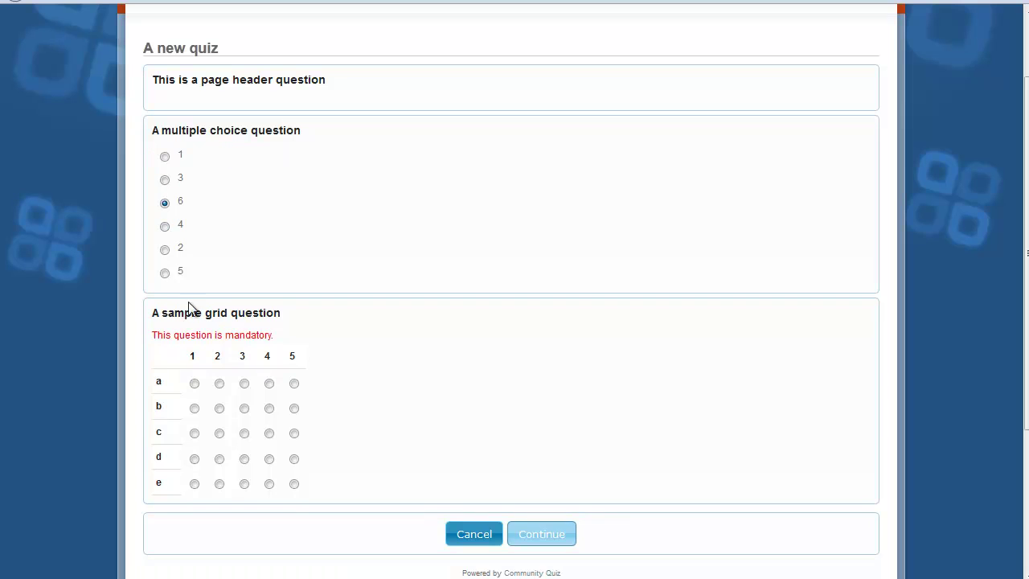
left_click(194, 383)
left_click(218, 391)
left_click(245, 416)
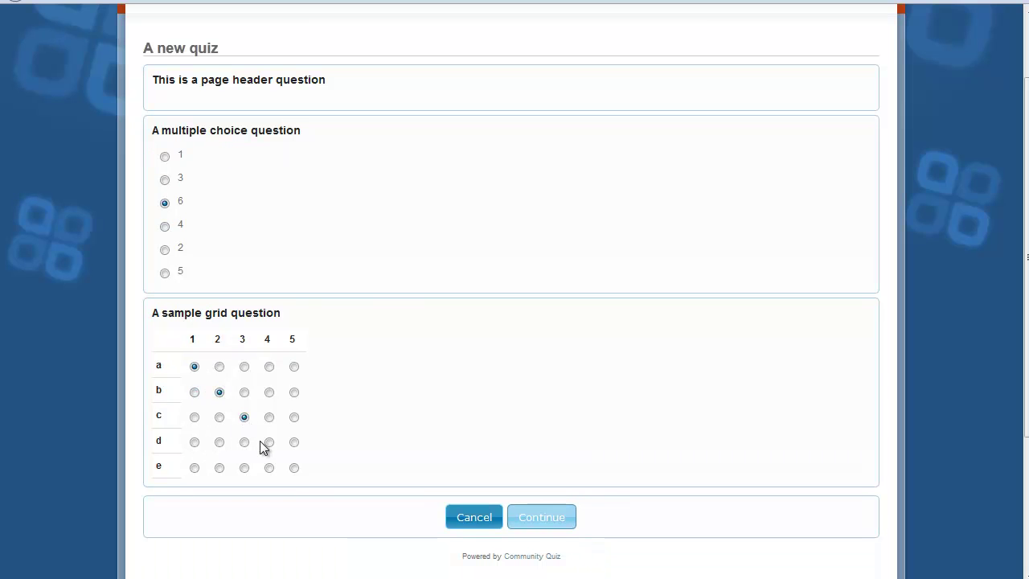
left_click(270, 443)
left_click(294, 468)
On page 2, rate the quiz five stars, tick 2 and 3, and submit
left_click(551, 523)
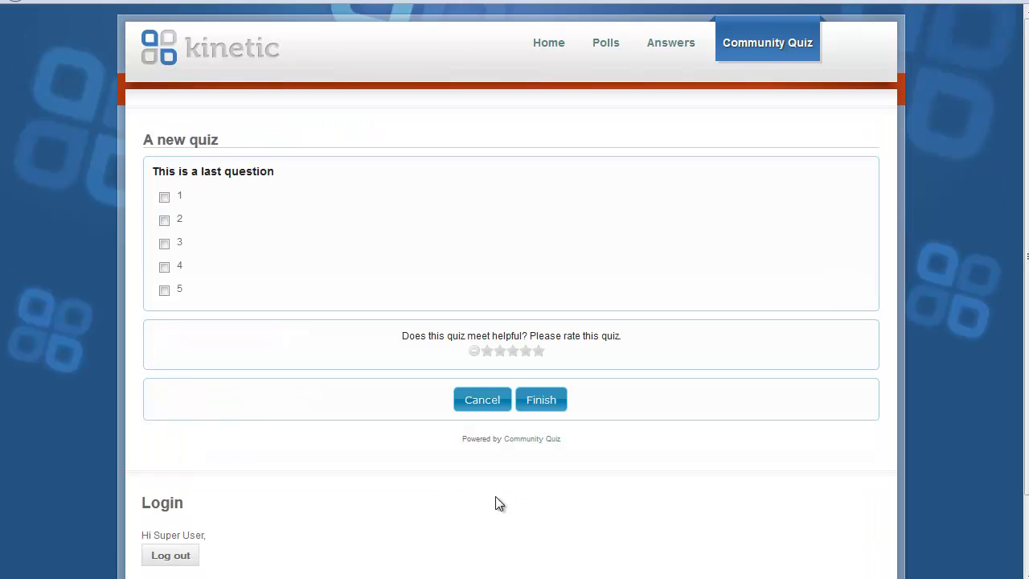
left_click(539, 353)
left_click(165, 243)
left_click(553, 402)
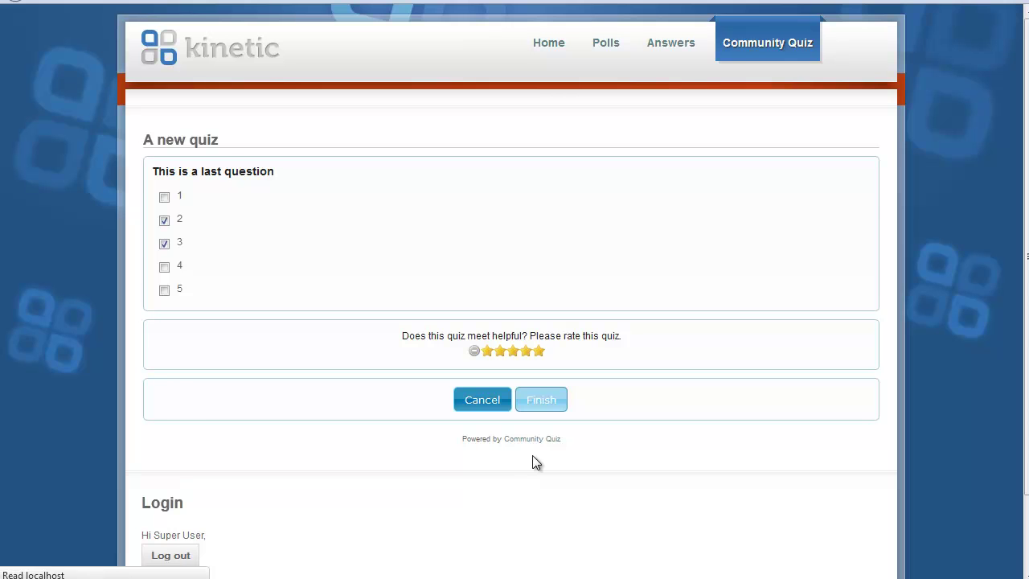
scroll(547, 426, "down", 3)
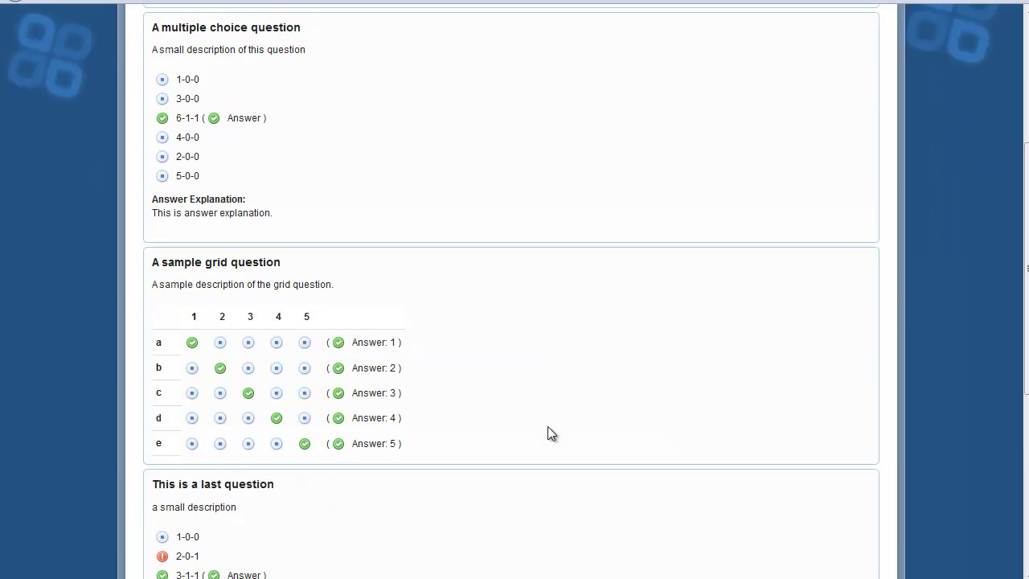
Scroll through the graded answers down to the final score of 2, then return home
scroll(547, 427, "down", 1)
scroll(548, 426, "up", 3)
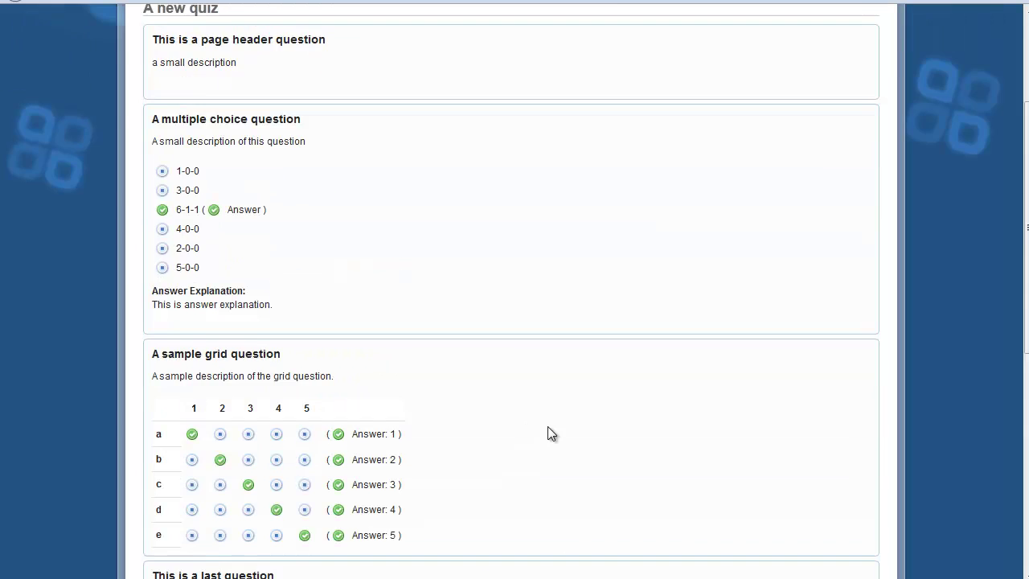
scroll(547, 427, "up", 1)
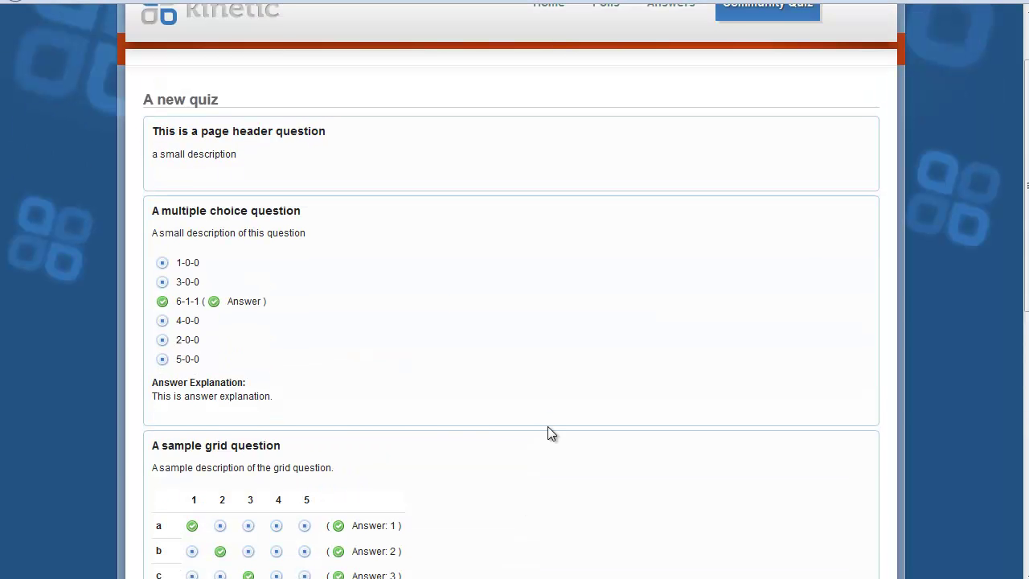
scroll(548, 393, "down", 2)
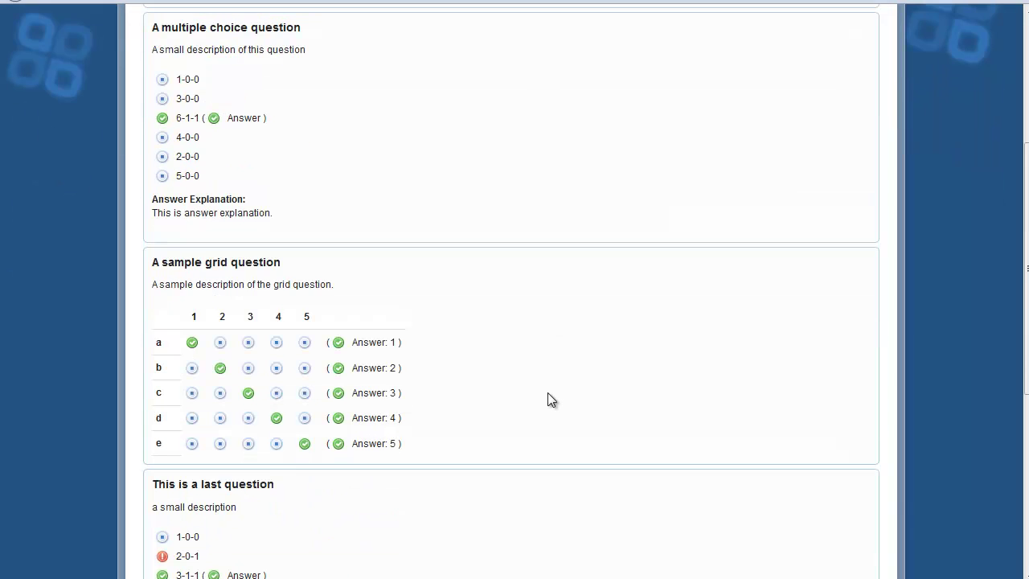
scroll(548, 399, "down", 3)
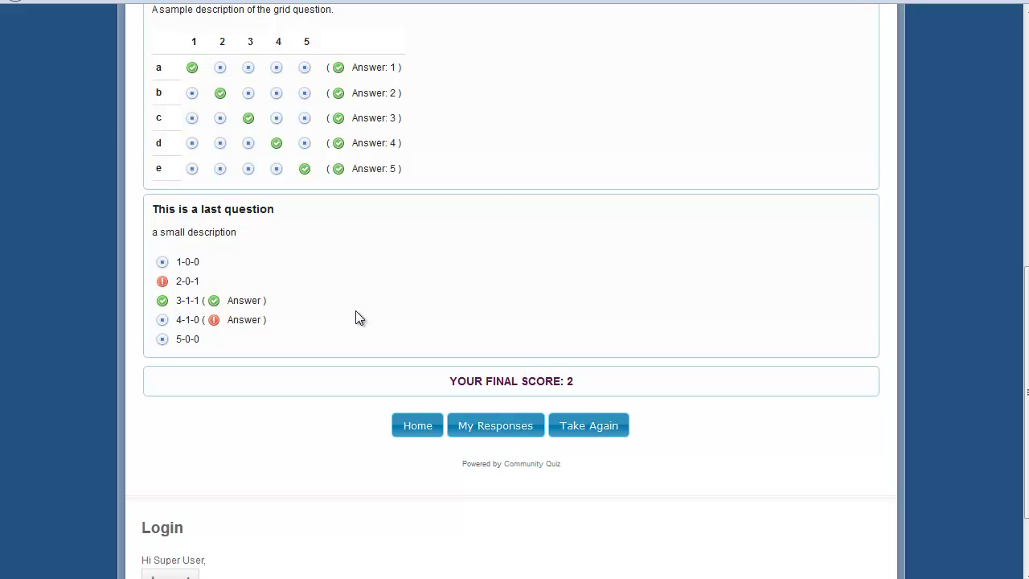
scroll(355, 310, "up", 5)
scroll(379, 402, "down", 1)
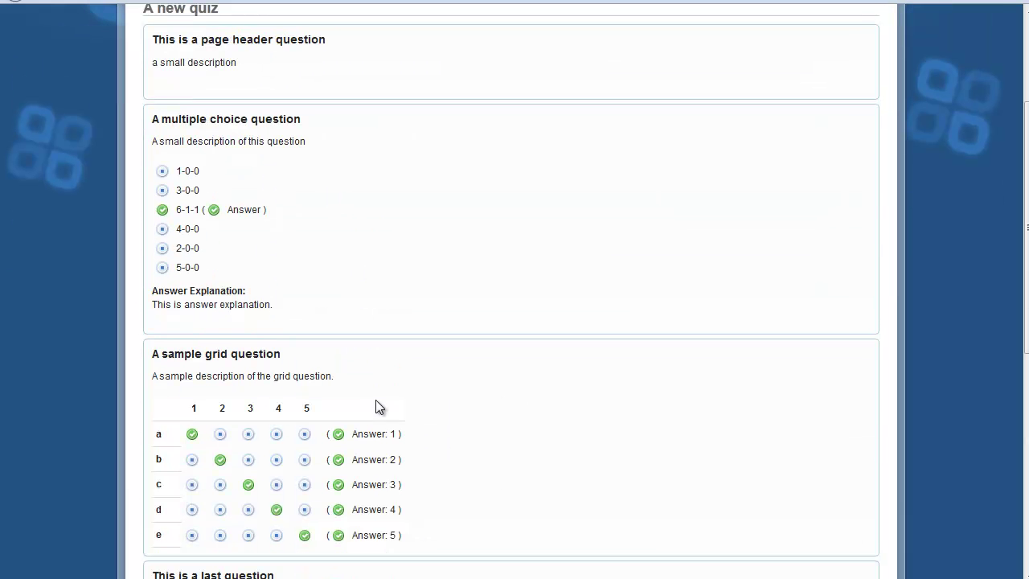
scroll(400, 335, "down", 2)
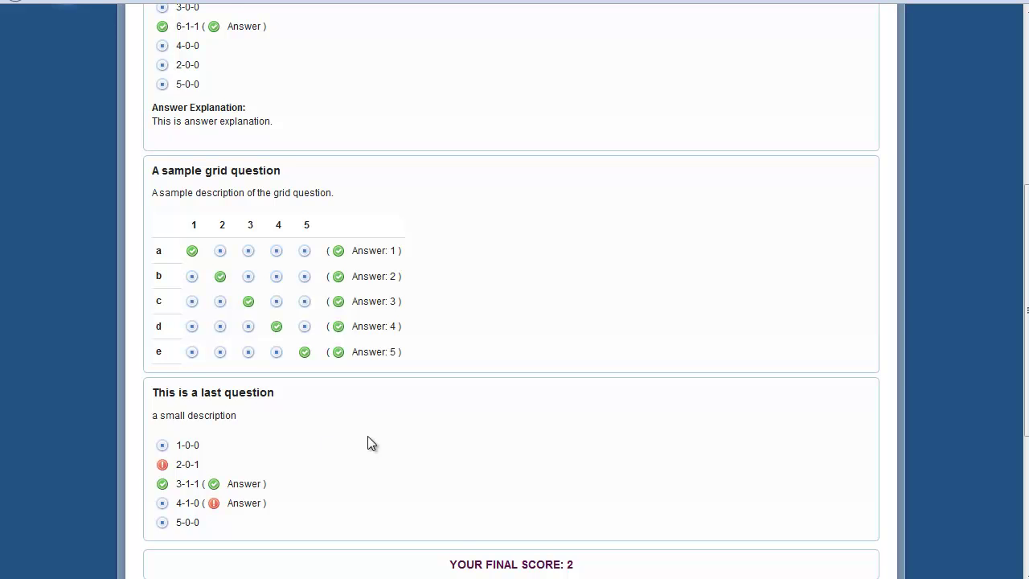
scroll(518, 486, "down", 1)
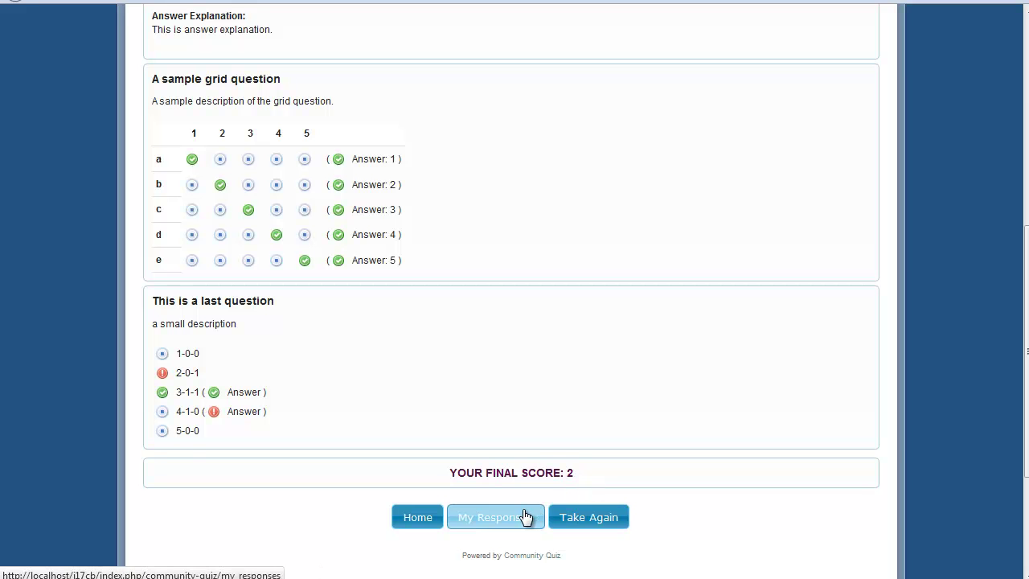
left_click(408, 529)
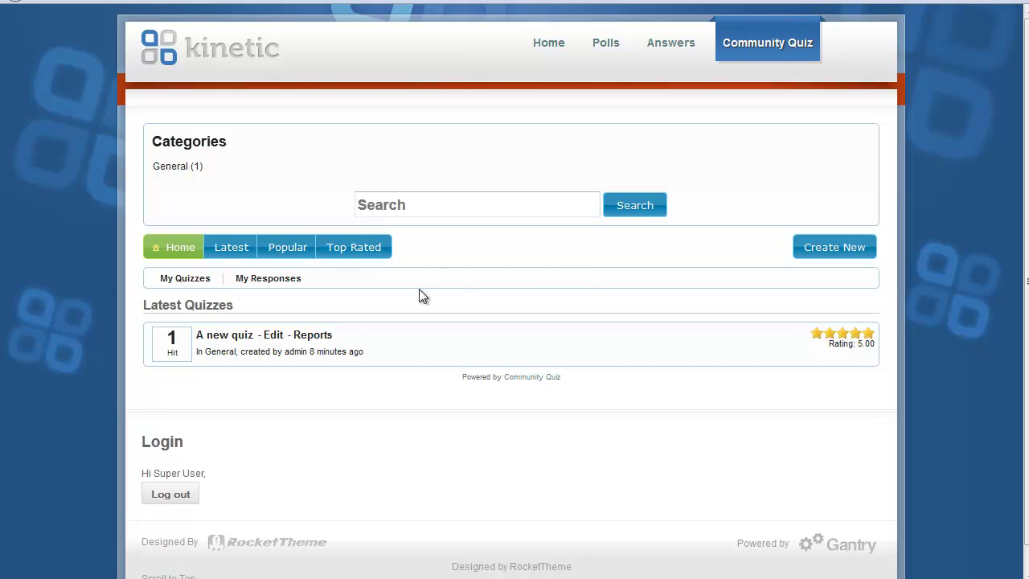
Open A new quiz's reports, view the single response scoring 2, and go back to the list
left_click(314, 336)
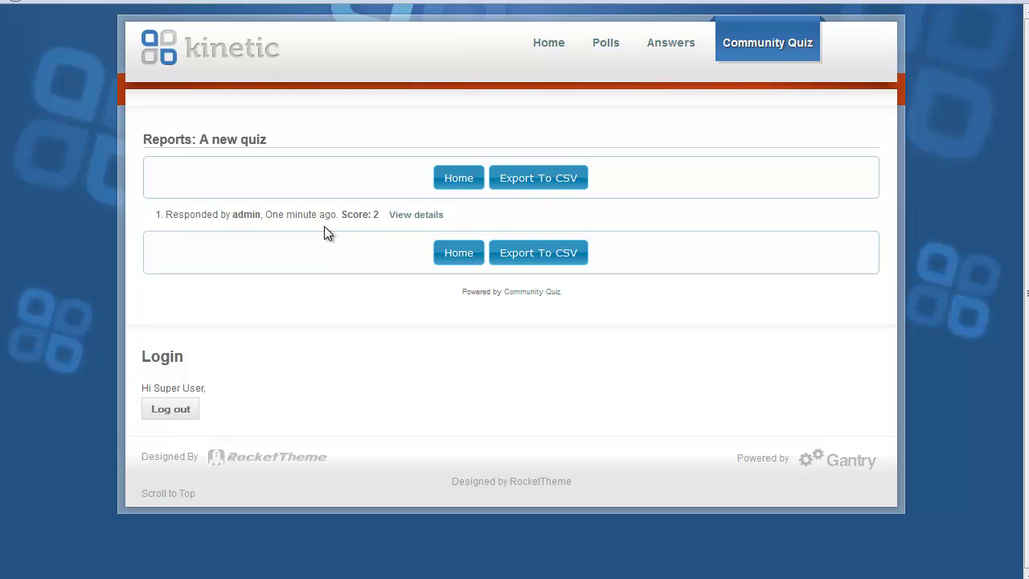
left_click(420, 219)
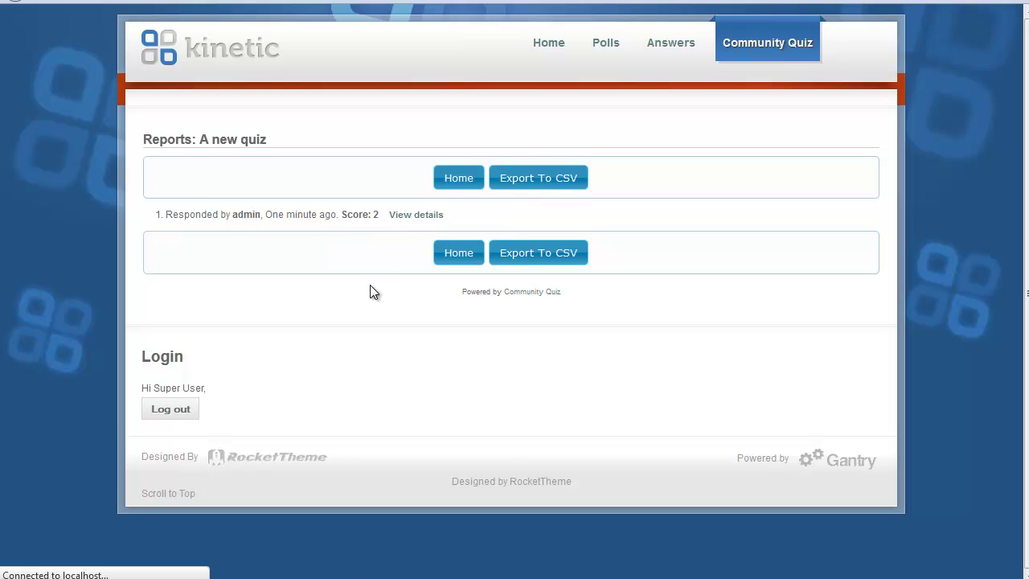
scroll(371, 285, "down", 8)
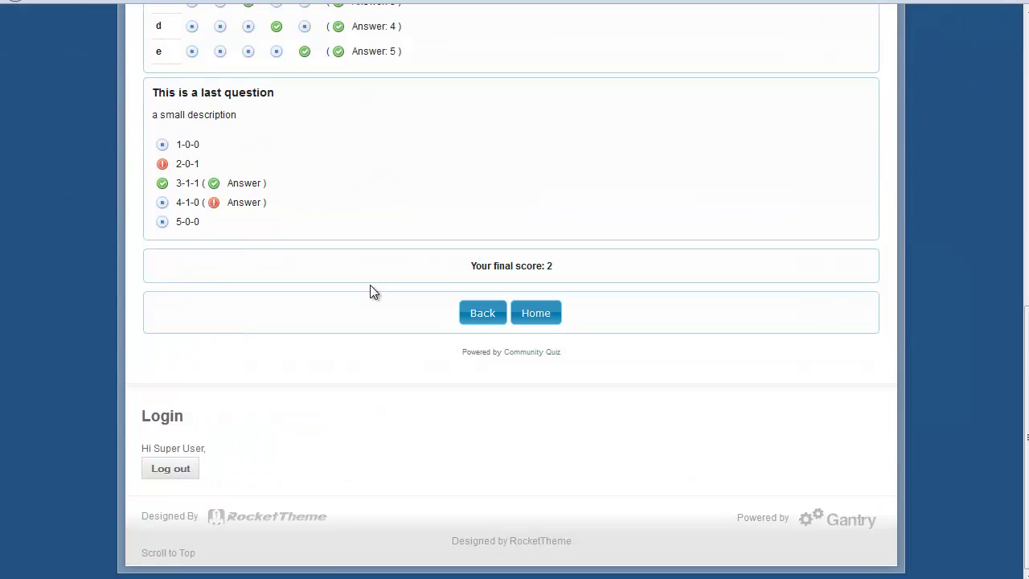
left_click(482, 315)
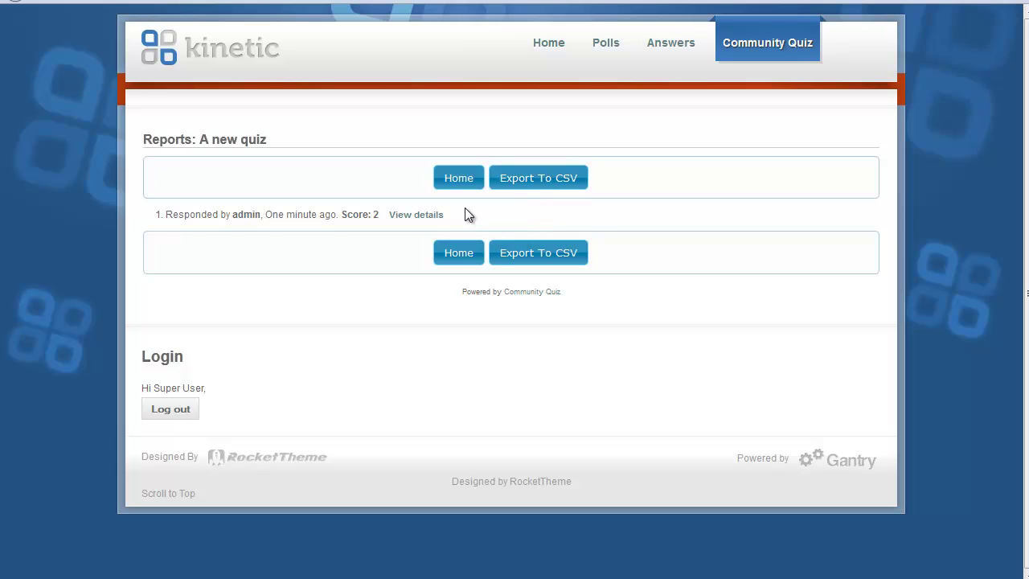
Return home and view the My Quizzes and My Responses lists
left_click(464, 253)
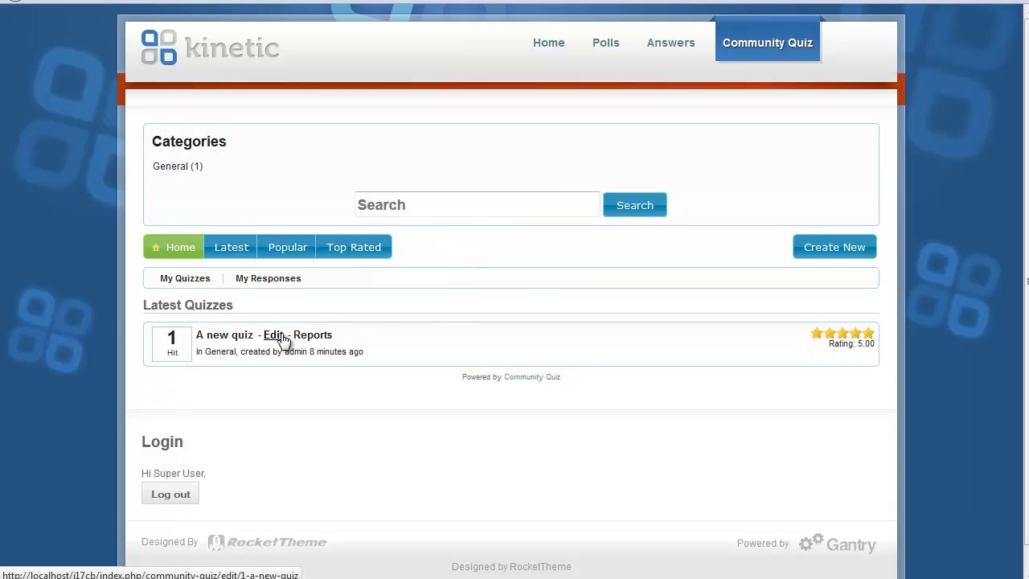
left_click(178, 281)
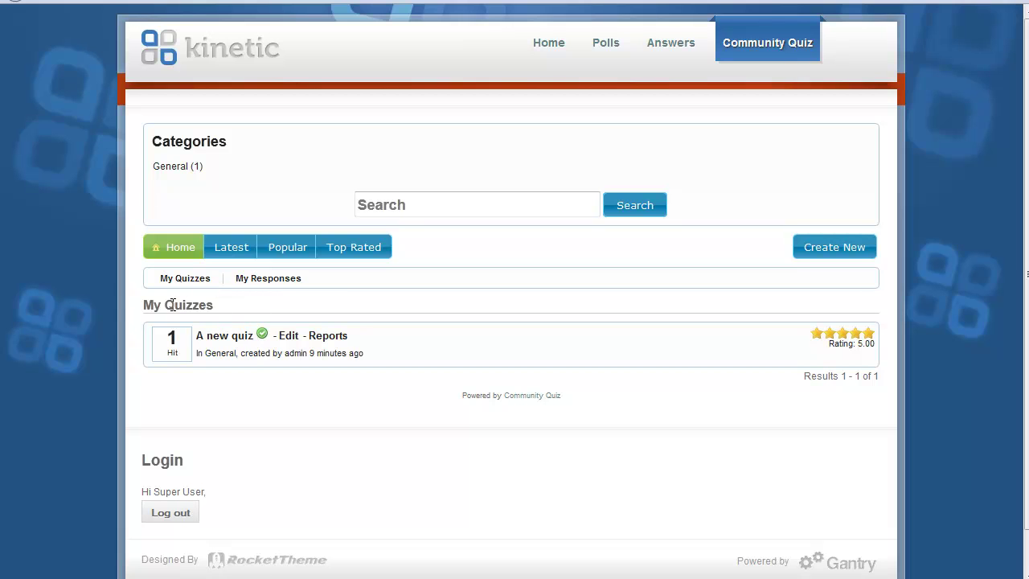
mouse_move(265, 344)
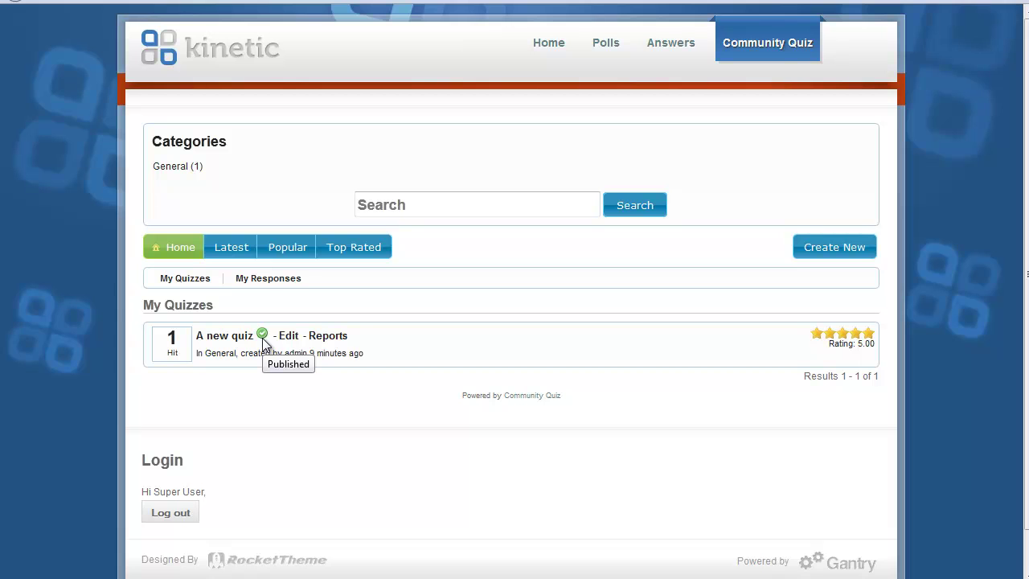
left_click(264, 279)
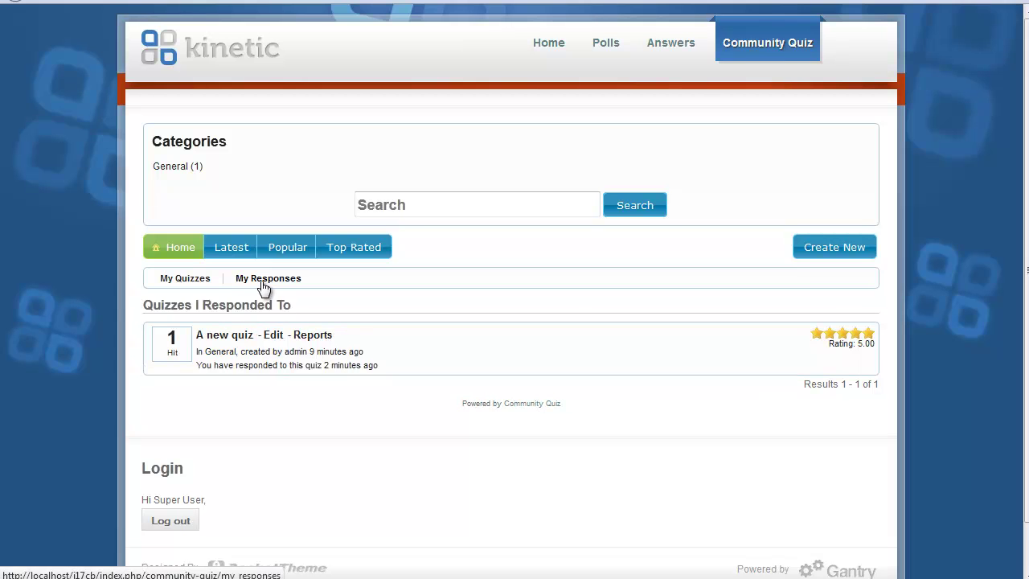
Reopen the results for A new quiz, then go back to the home page
left_click(214, 340)
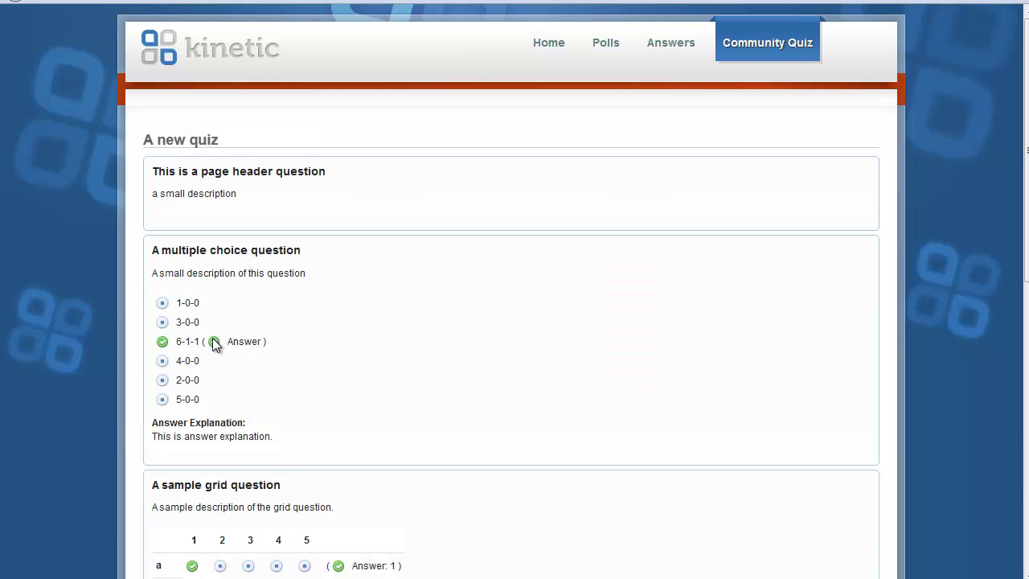
scroll(214, 342, "down", 5)
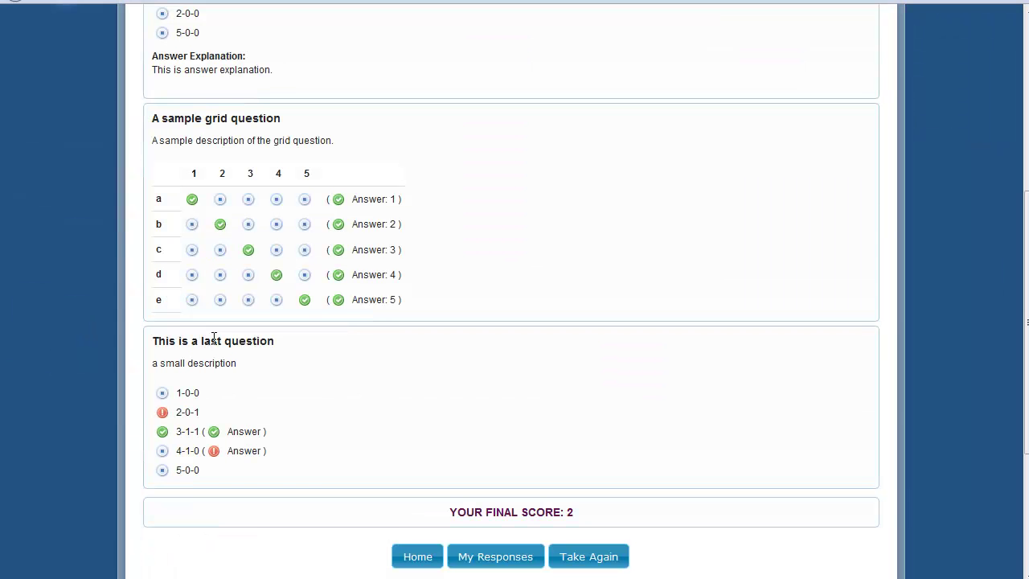
scroll(214, 338, "up", 5)
scroll(217, 344, "down", 8)
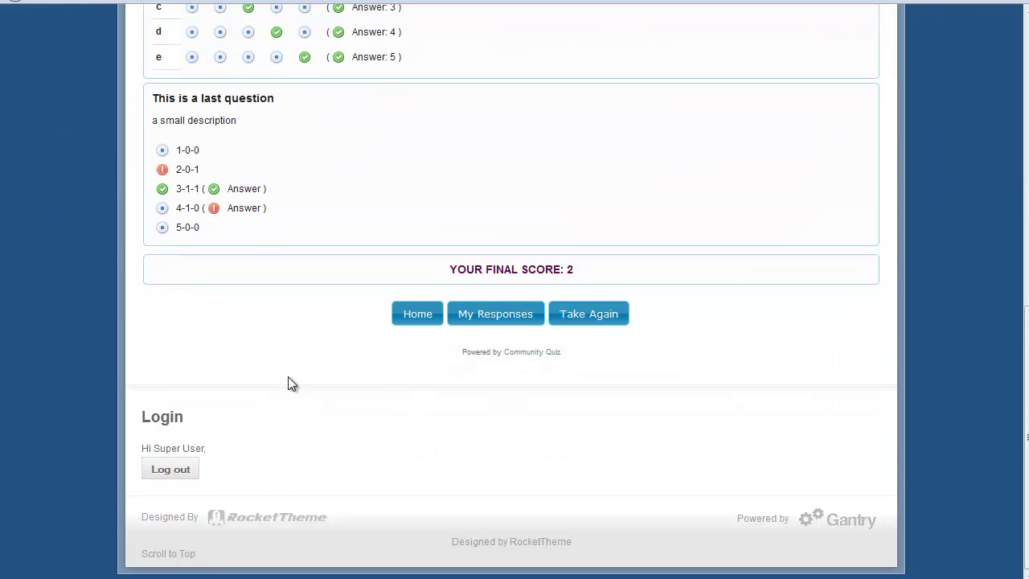
left_click(401, 319)
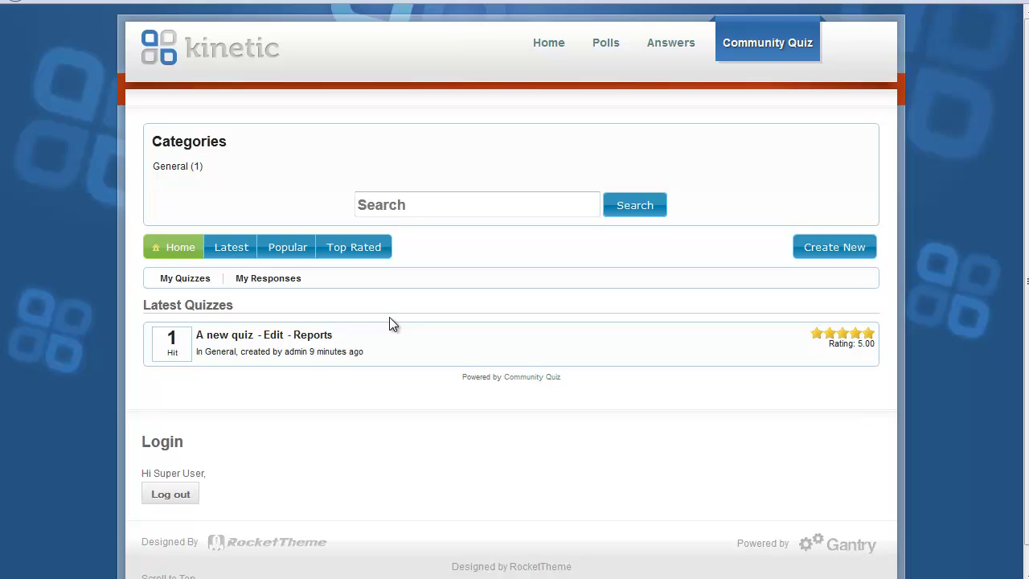